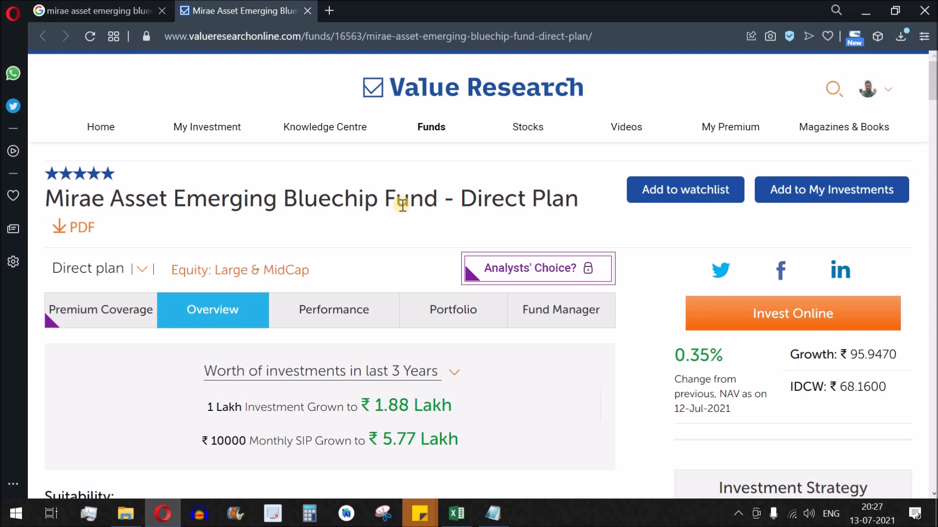
# - Switch to the Calculators workbook in Excel and review the Months and Rate (NAV) columns on the SIP sheet
pyautogui.hotkey('alt', 'Tab')
pyautogui.moveTo(84, 115); pyautogui.dragTo(83, 342)
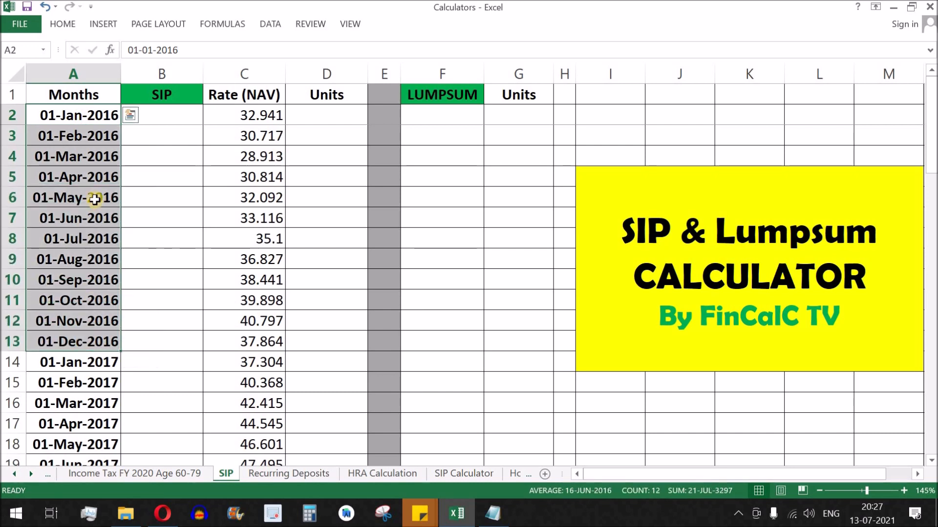
pyautogui.click(98, 120)
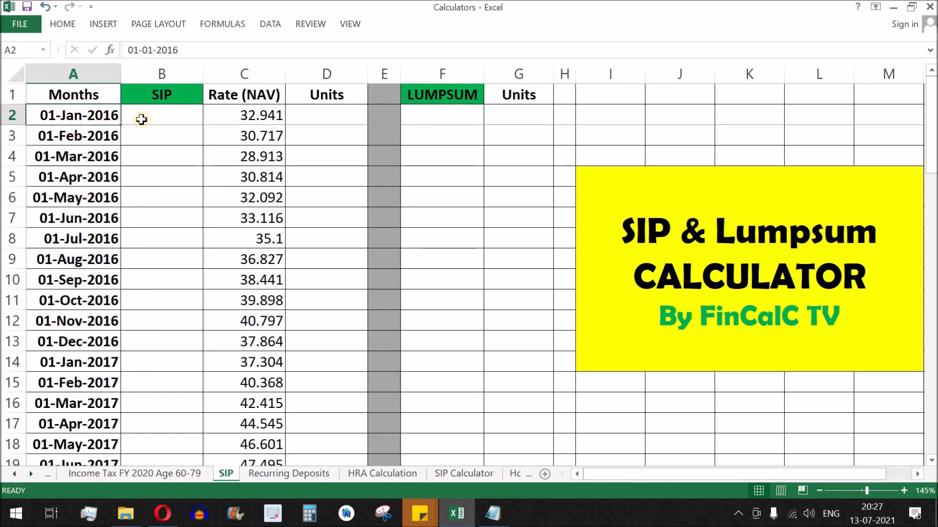
pyautogui.hotkey('ctrl', 'Down')
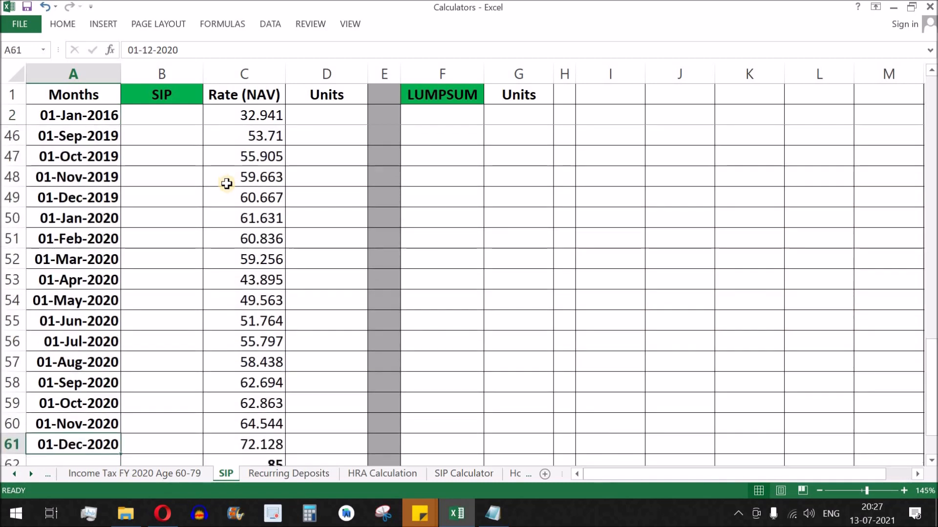
pyautogui.scroll(14, 110, 341)
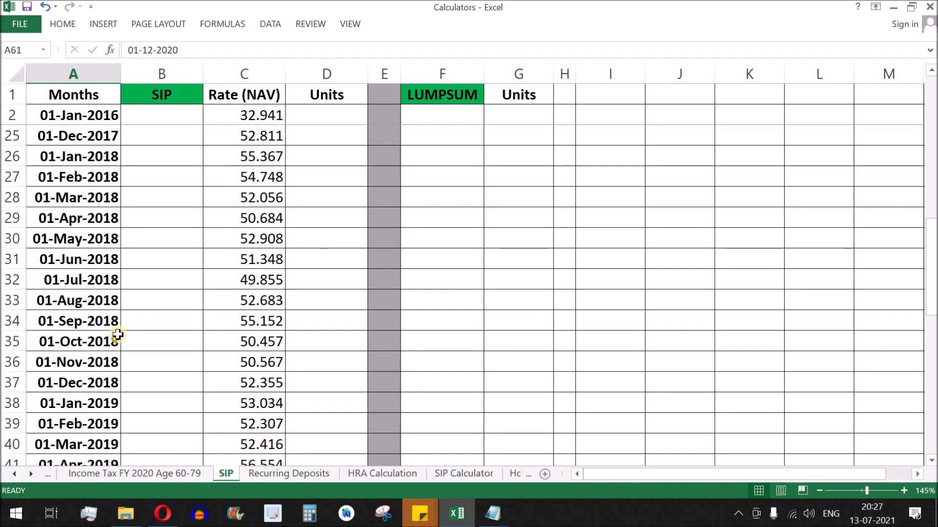
pyautogui.click(276, 117)
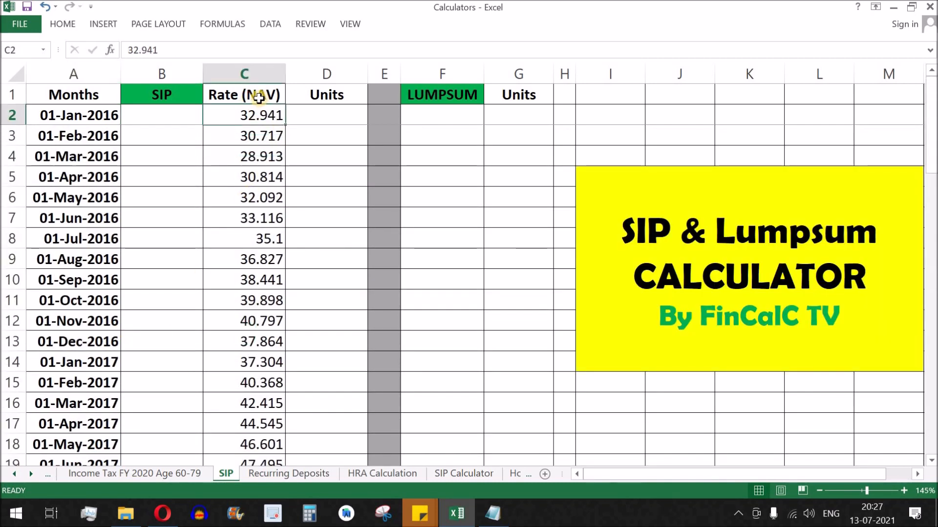
pyautogui.click(255, 96)
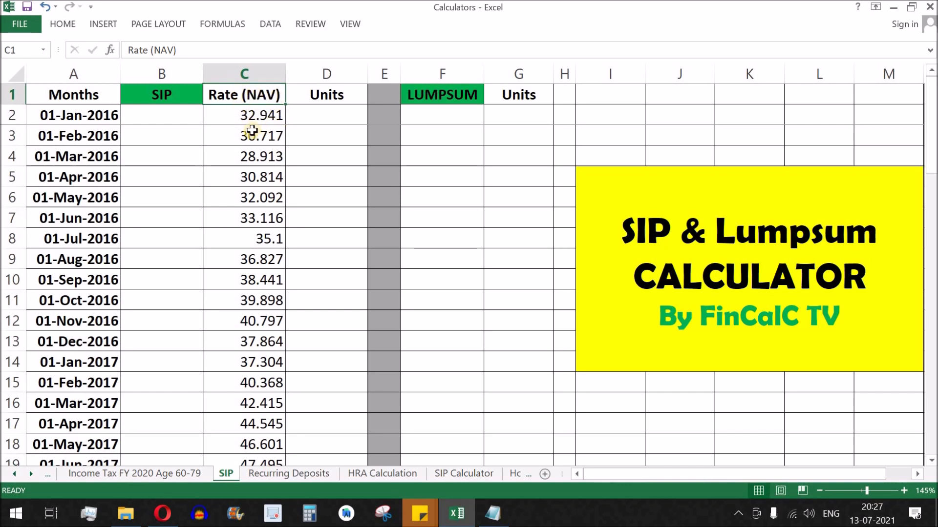
# - Switch to the browser and view the performance chart of the Mirae Asset Emerging Bluechip Fund
pyautogui.hotkey('alt', 'Tab')
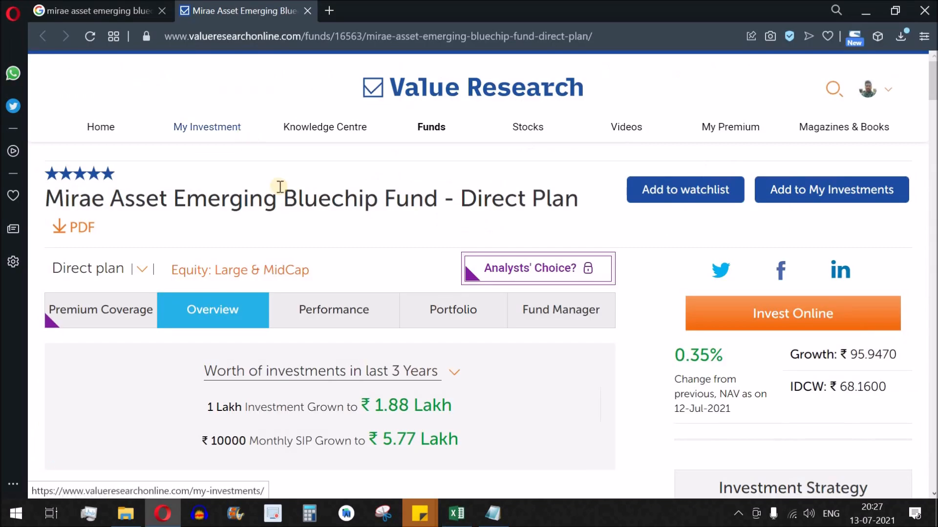
pyautogui.click(337, 311)
pyautogui.scroll(-2, 355, 339)
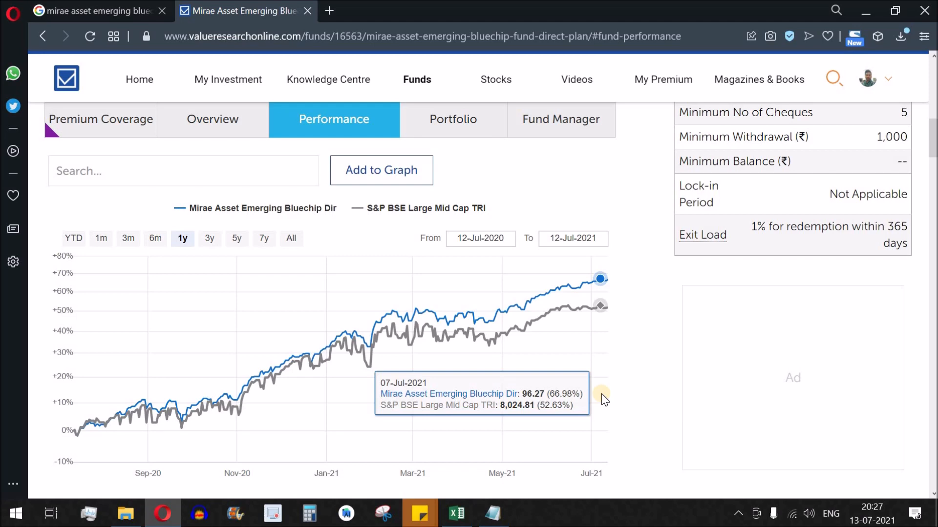
# - Return to the Excel workbook and examine the NAV, SIP and LUMPSUM columns with their Units columns
pyautogui.hotkey('alt', 'Tab')
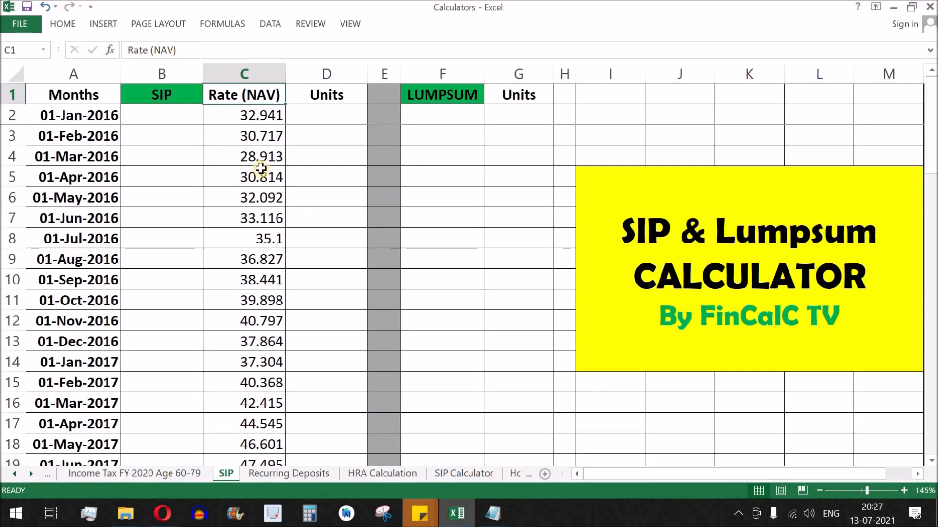
pyautogui.click(249, 115)
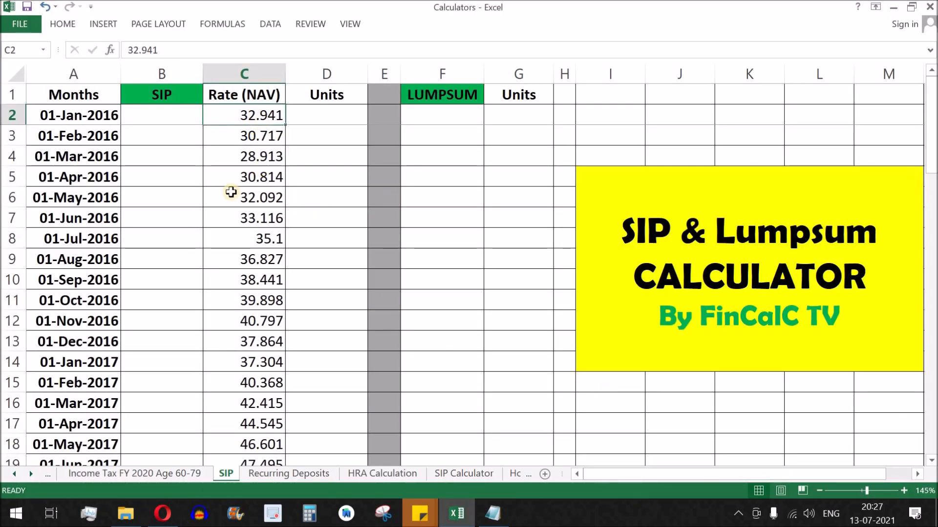
pyautogui.moveTo(164, 116); pyautogui.dragTo(160, 360)
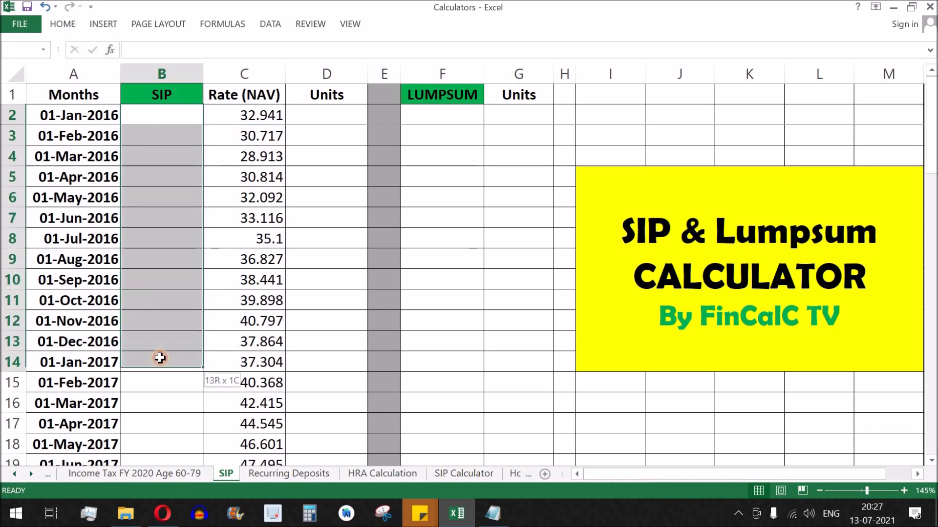
pyautogui.moveTo(331, 116); pyautogui.dragTo(321, 318)
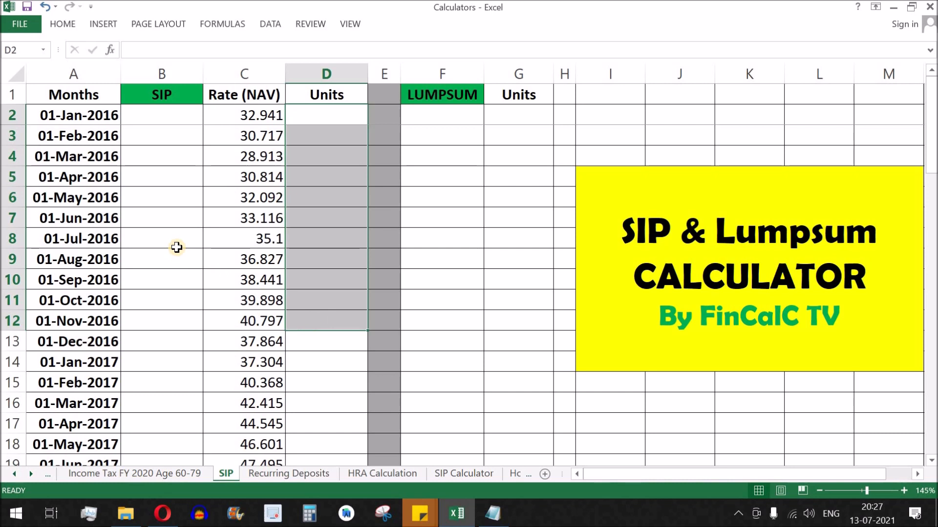
pyautogui.click(442, 116)
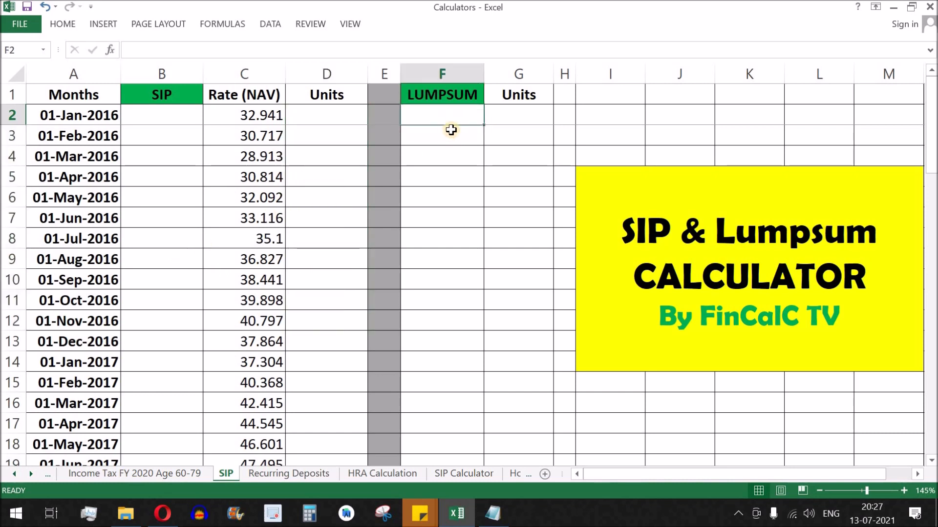
pyautogui.moveTo(165, 117); pyautogui.dragTo(166, 300)
pyautogui.click(446, 117)
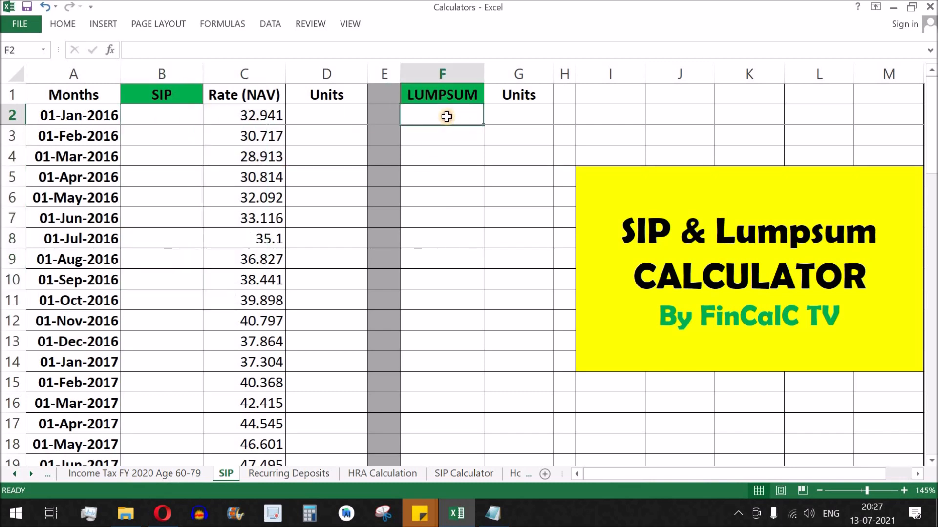
pyautogui.click(543, 121)
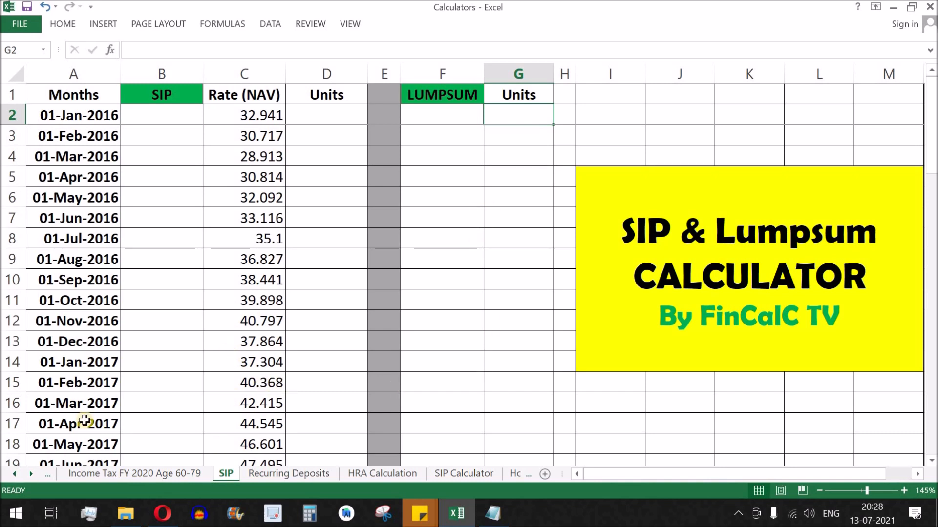
# - Hide rows 15 to 60 so the first months and the Returns rows fit together in view
pyautogui.click(7, 380)
pyautogui.moveTo(2, 430)
pyautogui.mouseDown()
pyautogui.moveTo(3, 461)
pyautogui.moveTo(4, 435)
pyautogui.mouseUp()
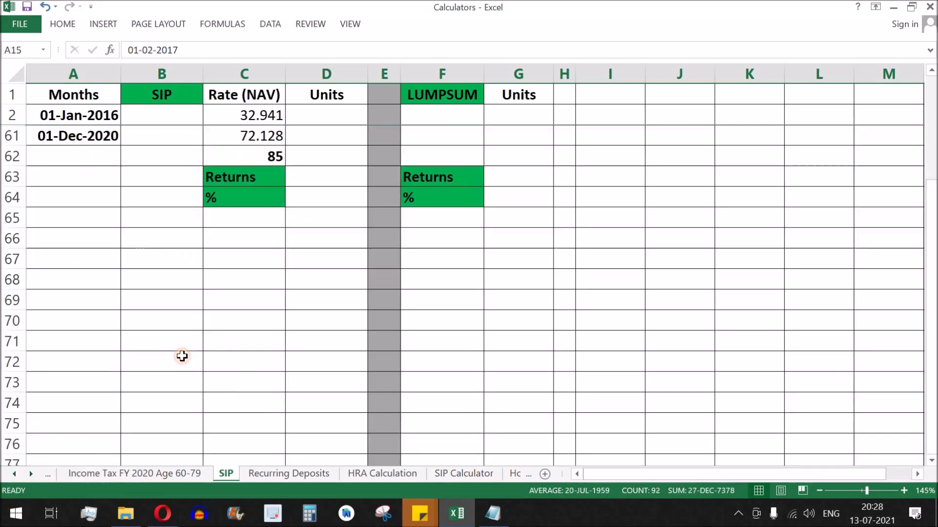
pyautogui.scroll(5, 182, 356)
# - Examine the condensed months list and the Returns and % cells for both the SIP and LUMPSUM sections
pyautogui.moveTo(79, 115); pyautogui.dragTo(806, 418)
pyautogui.click(95, 115)
pyautogui.moveTo(94, 115); pyautogui.dragTo(86, 383)
pyautogui.click(250, 426)
pyautogui.click(324, 428)
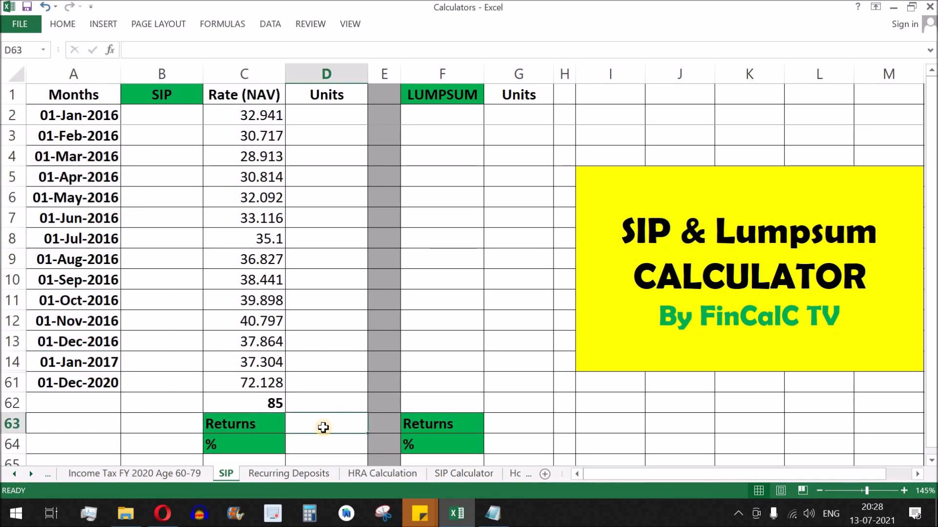
pyautogui.moveTo(237, 419); pyautogui.dragTo(337, 445)
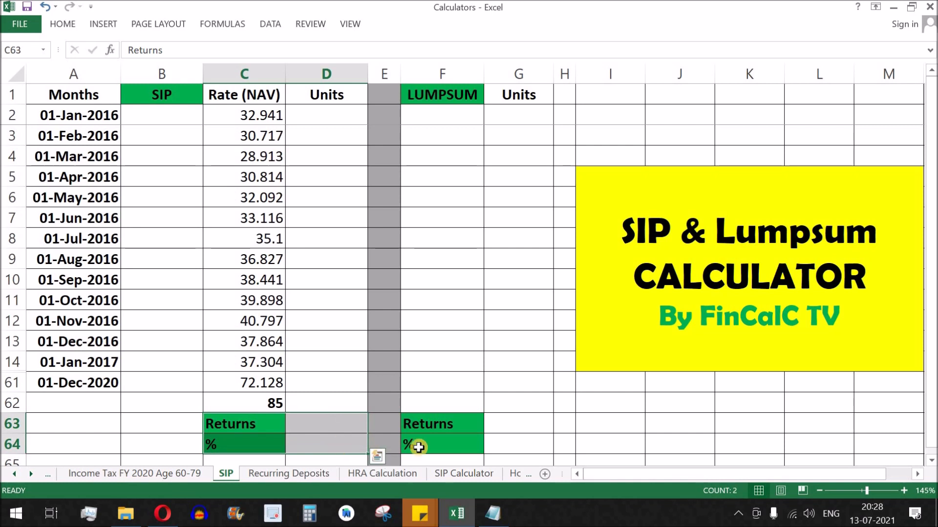
pyautogui.moveTo(444, 425); pyautogui.dragTo(525, 451)
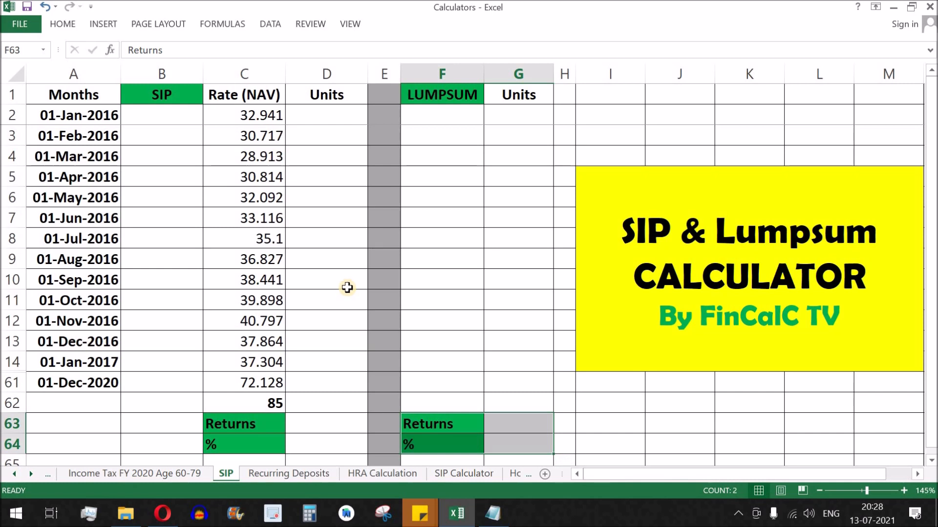
# - Enter a monthly SIP of 10000 in B2 and fill it down through B61
pyautogui.click(163, 111)
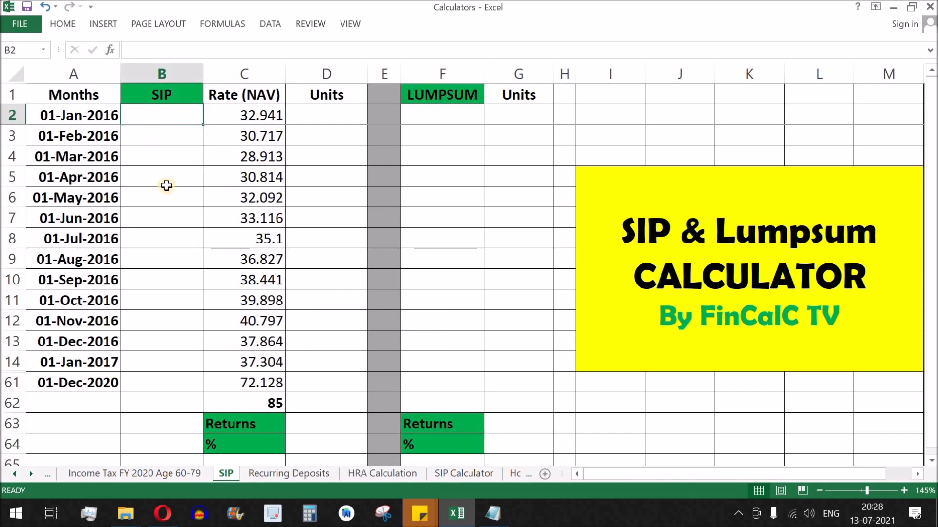
pyautogui.write('10000')
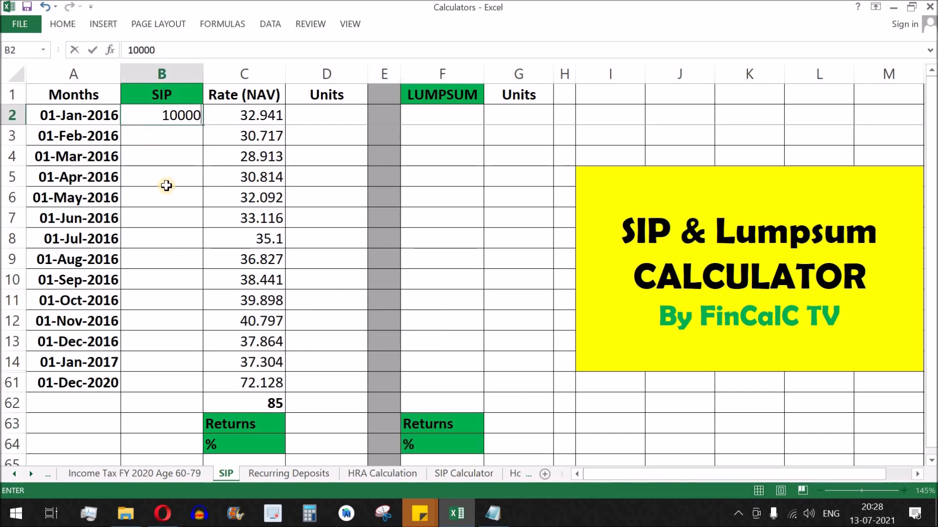
pyautogui.hotkey('ctrl', 'Return')
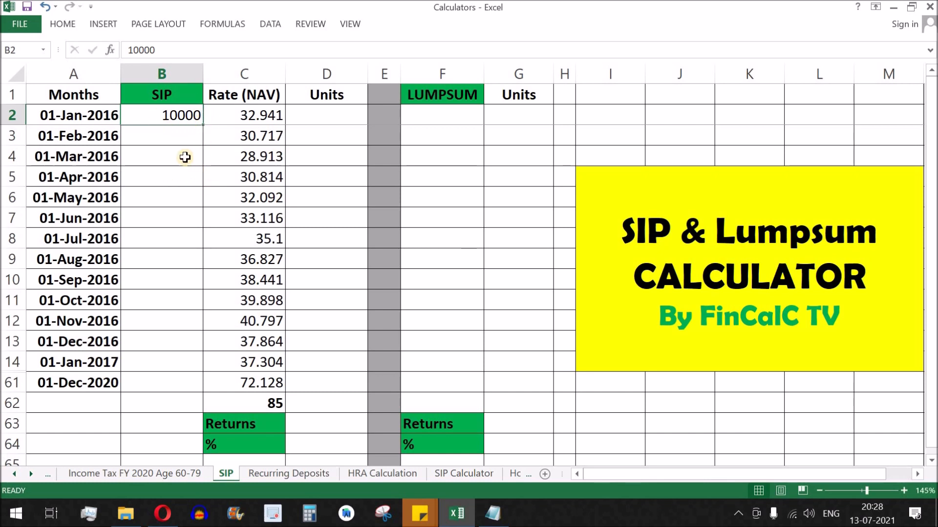
pyautogui.moveTo(203, 125); pyautogui.dragTo(196, 391)
pyautogui.click(142, 385)
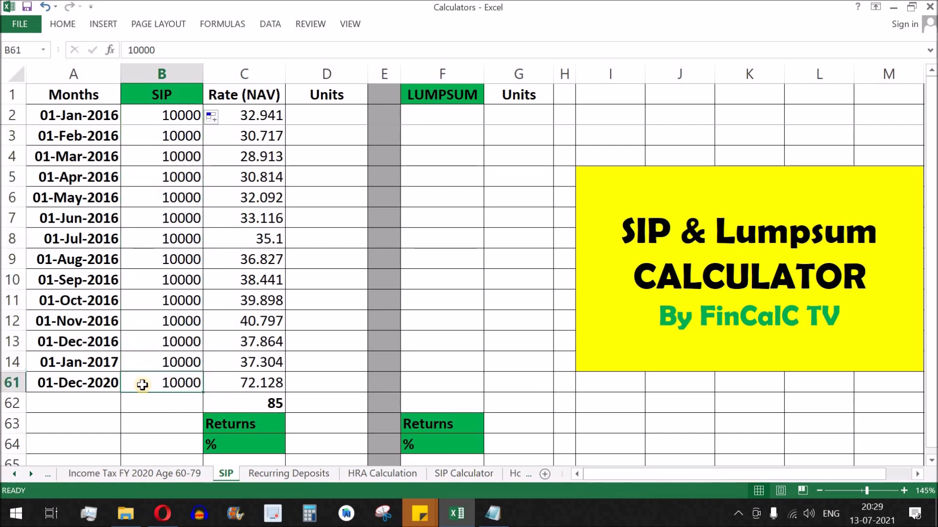
pyautogui.moveTo(71, 383); pyautogui.dragTo(178, 380)
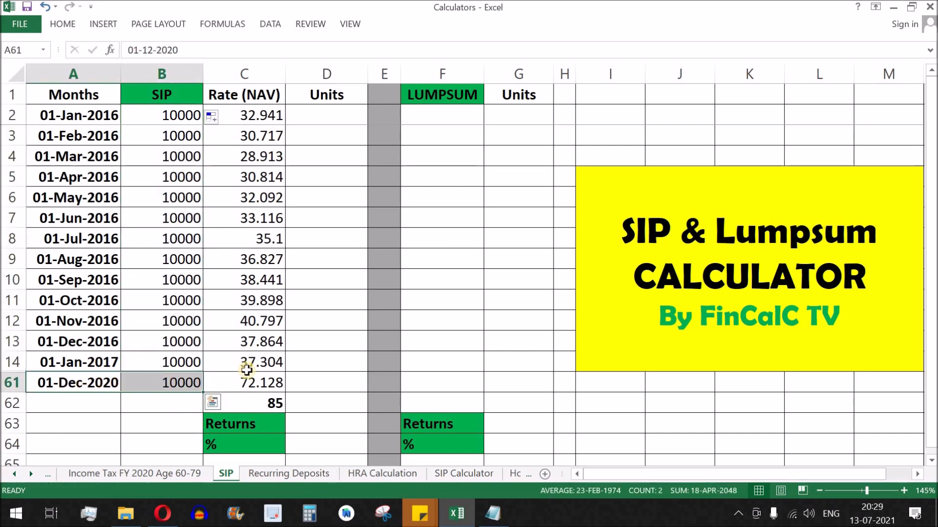
# - Total the SIP investments in B62 with the formula =SUM(B2:B61)
pyautogui.click(170, 405)
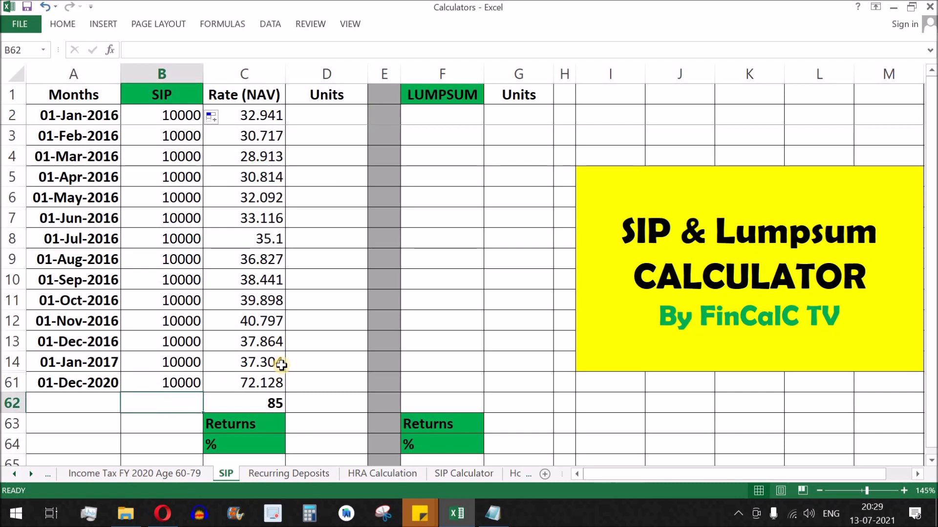
pyautogui.write('=sum(')
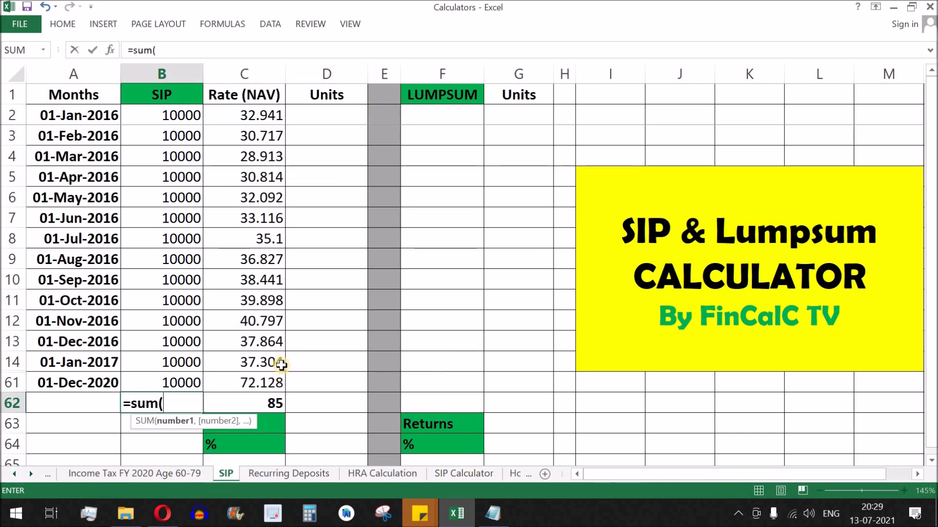
pyautogui.moveTo(188, 386); pyautogui.dragTo(208, 115)
pyautogui.write(')')
pyautogui.press('Return')
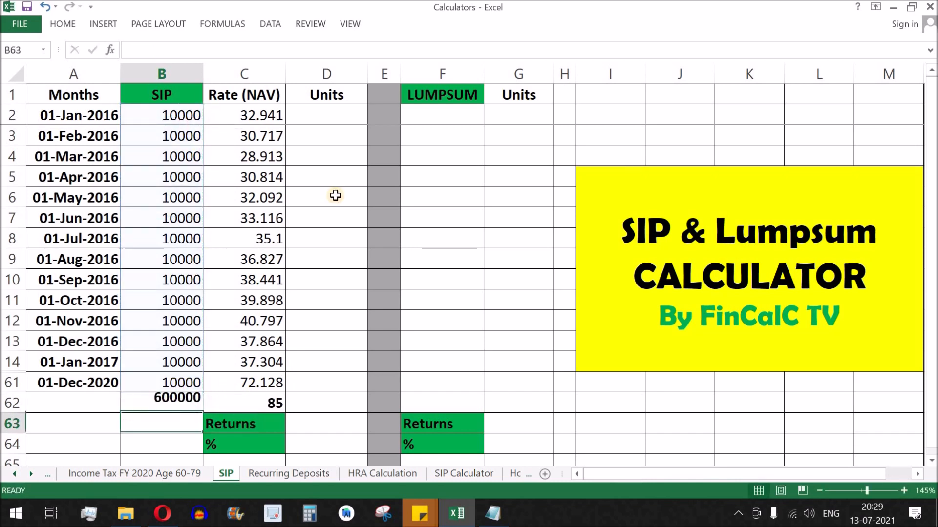
pyautogui.click(162, 402)
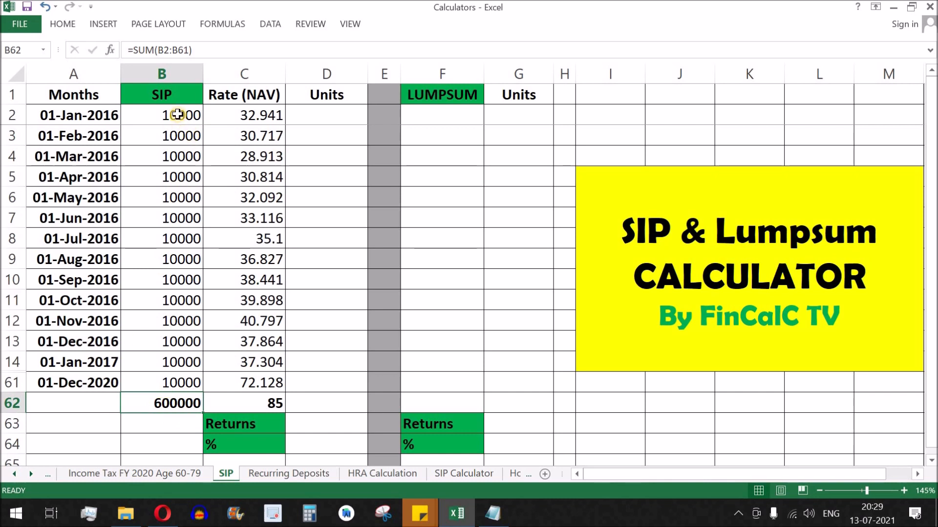
# - Check the January 2016 SIP amount, its NAV and the Units cell D2
pyautogui.click(331, 121)
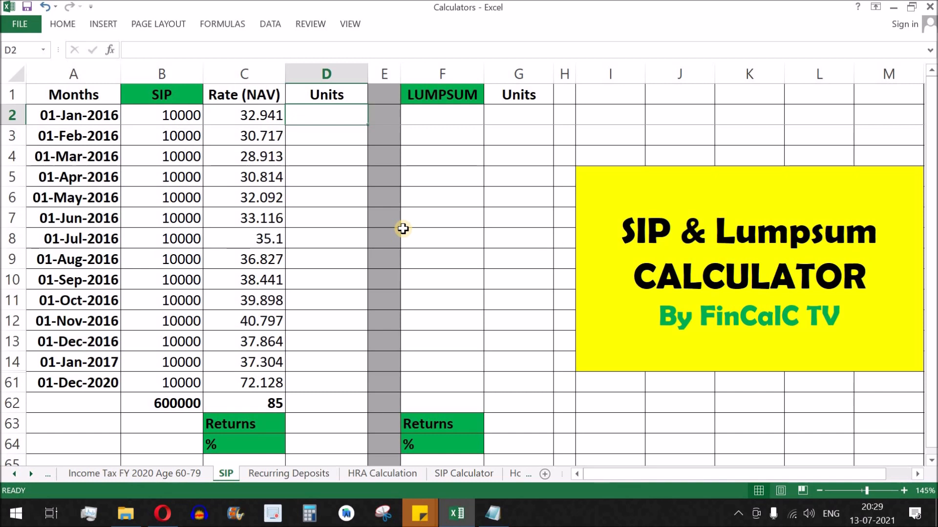
pyautogui.click(262, 115)
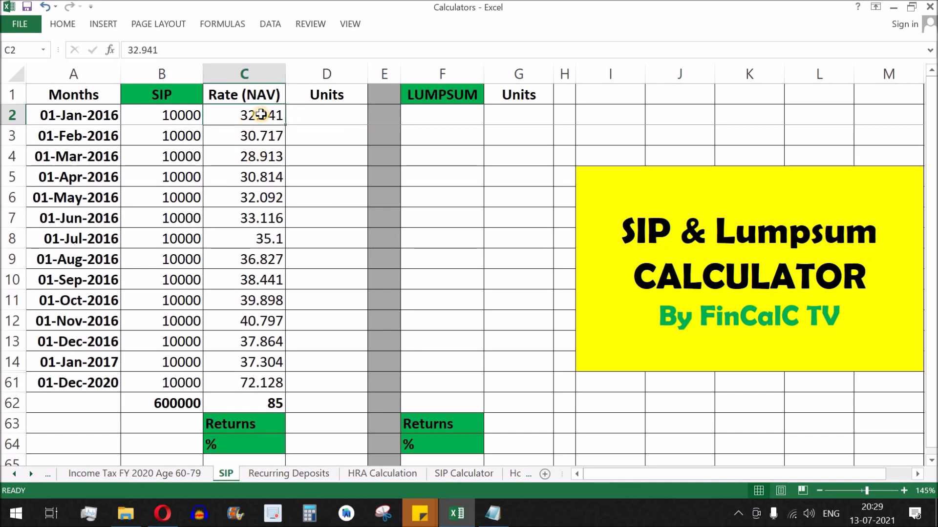
pyautogui.click(163, 117)
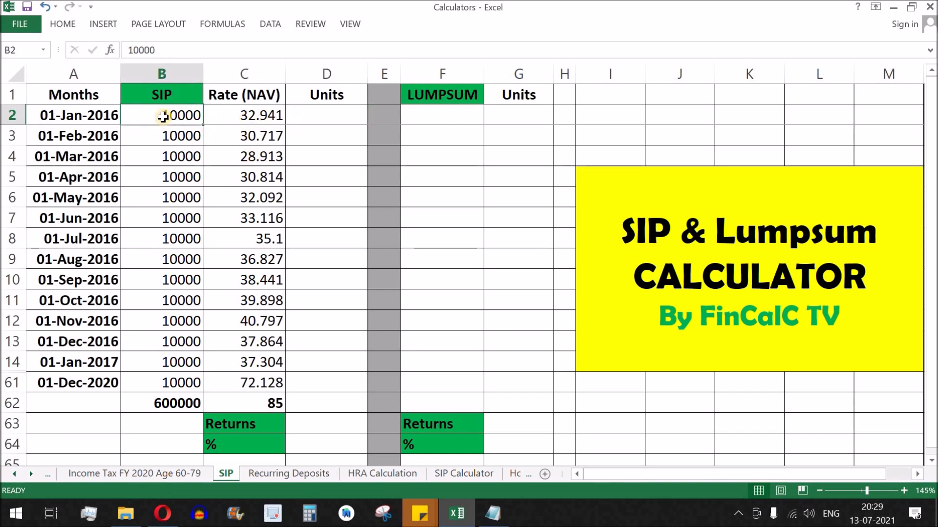
pyautogui.click(337, 117)
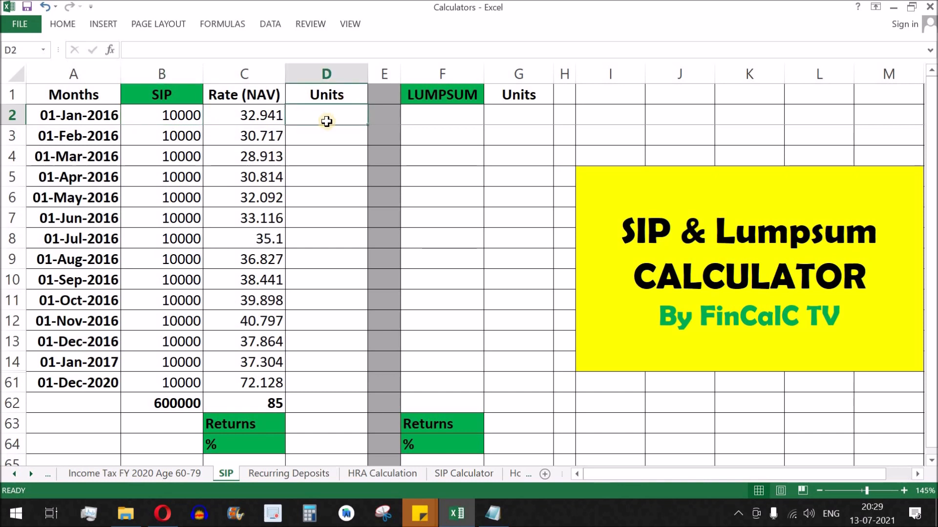
# - Switch to the Notepad note and examine the Amount and NAV terms of the Units formula
pyautogui.click(495, 517)
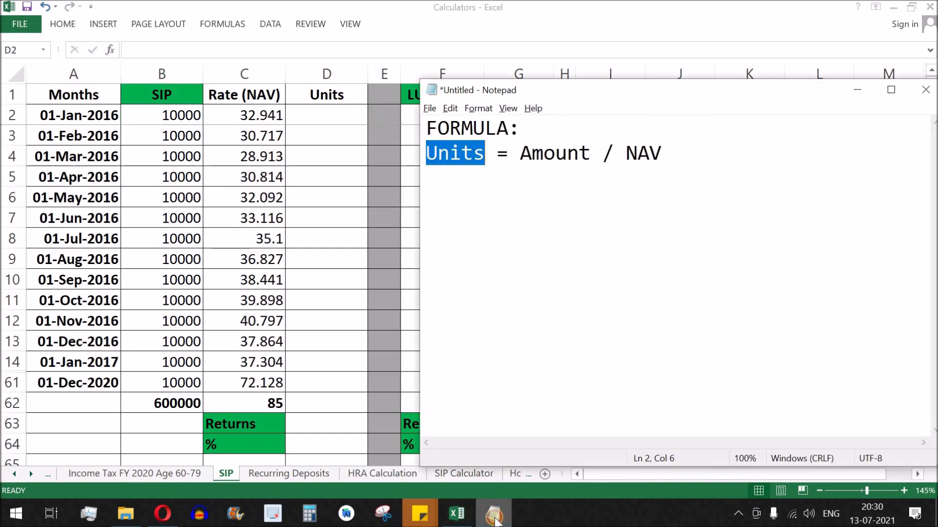
pyautogui.click(477, 183)
pyautogui.moveTo(434, 153); pyautogui.dragTo(590, 153)
pyautogui.moveTo(677, 147); pyautogui.dragTo(532, 153)
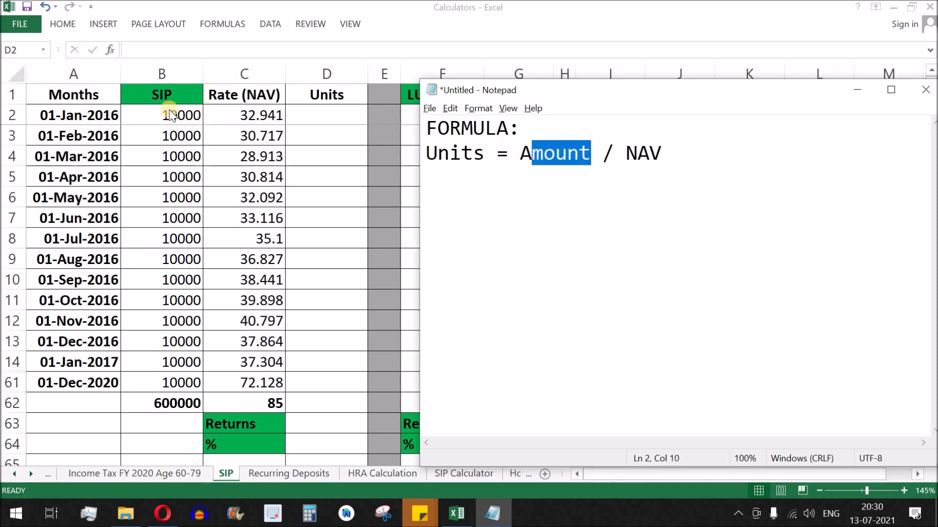
pyautogui.moveTo(626, 152); pyautogui.dragTo(662, 151)
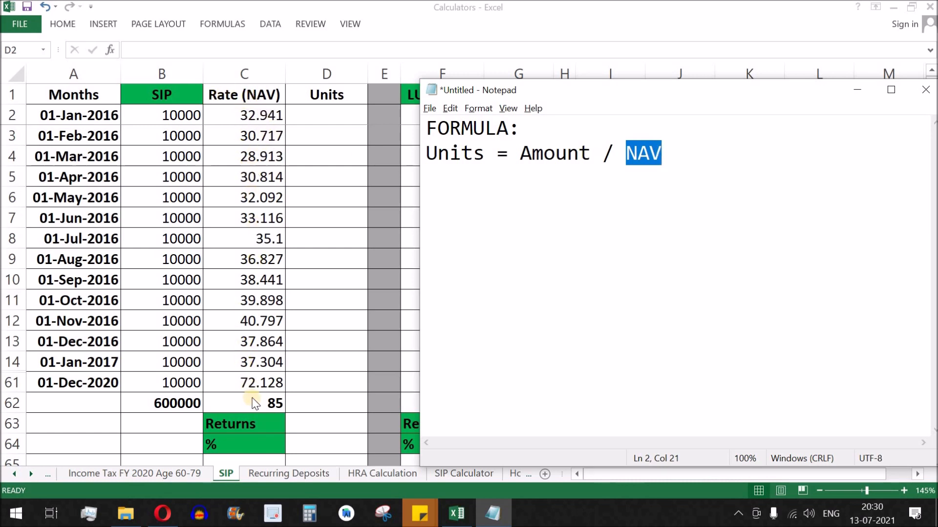
# - Switch back to the Excel sheet and calculate the January 2016 units in D2 with the formula =B2/C2
pyautogui.click(320, 117)
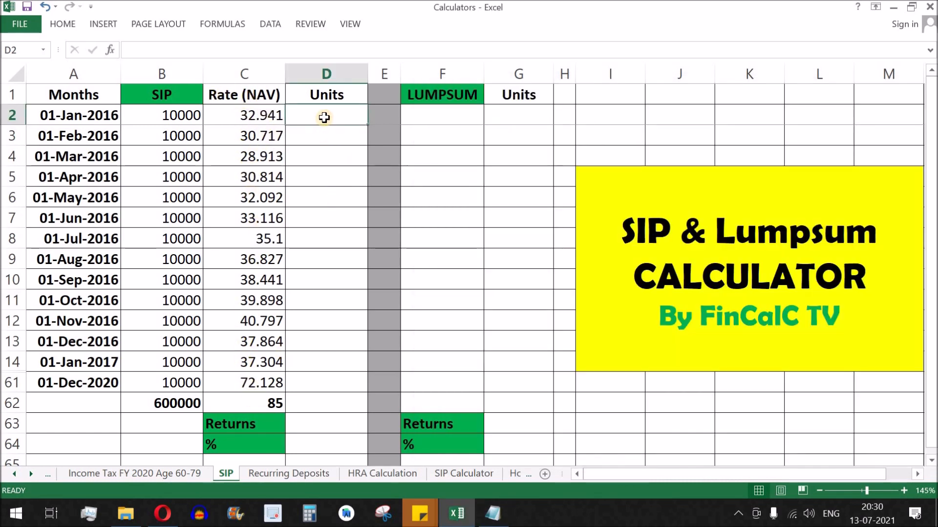
pyautogui.write('=')
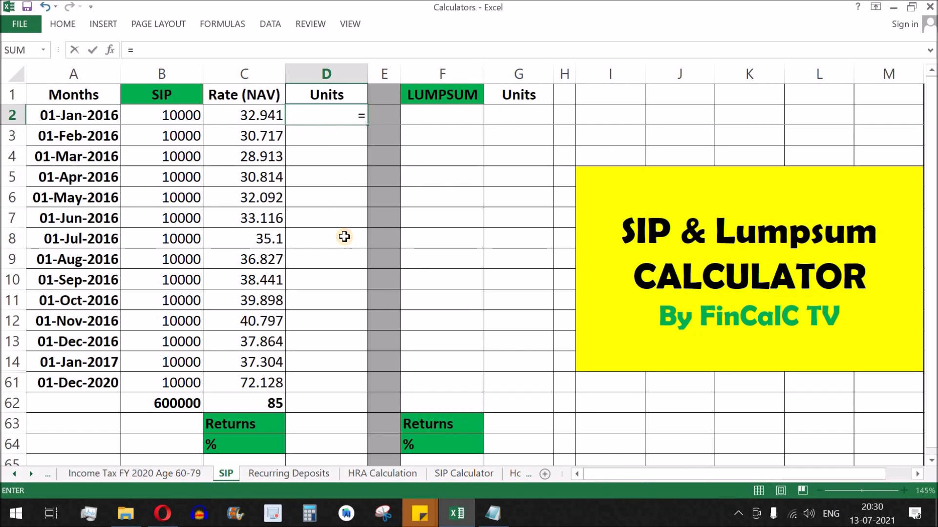
pyautogui.click(181, 115)
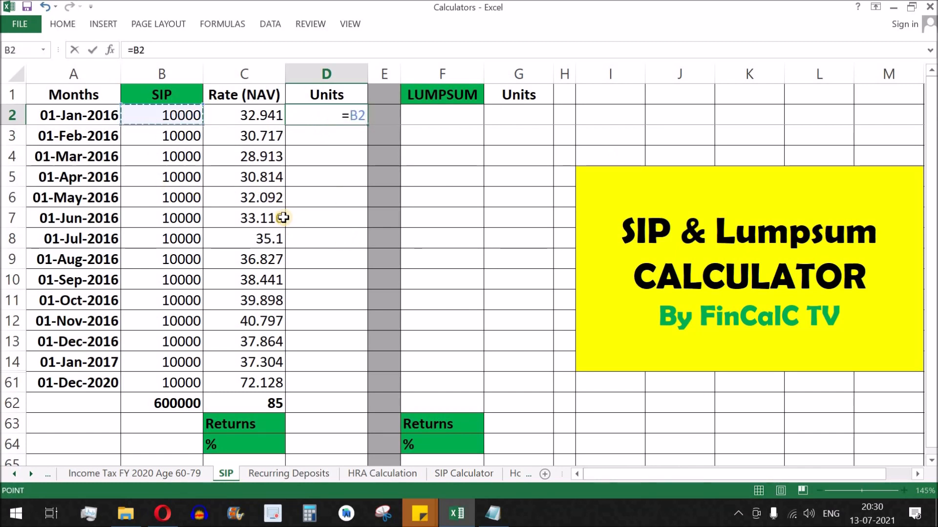
pyautogui.write('/')
pyautogui.click(261, 111)
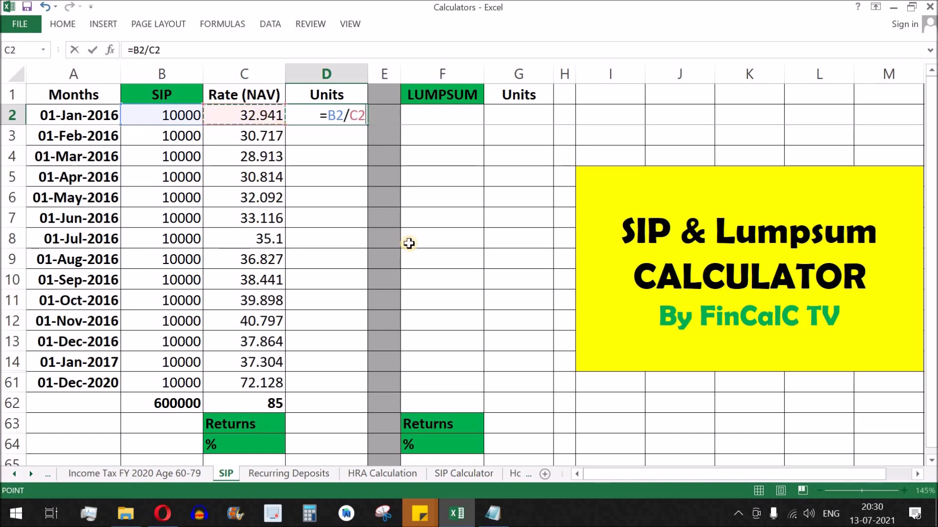
pyautogui.press('Return')
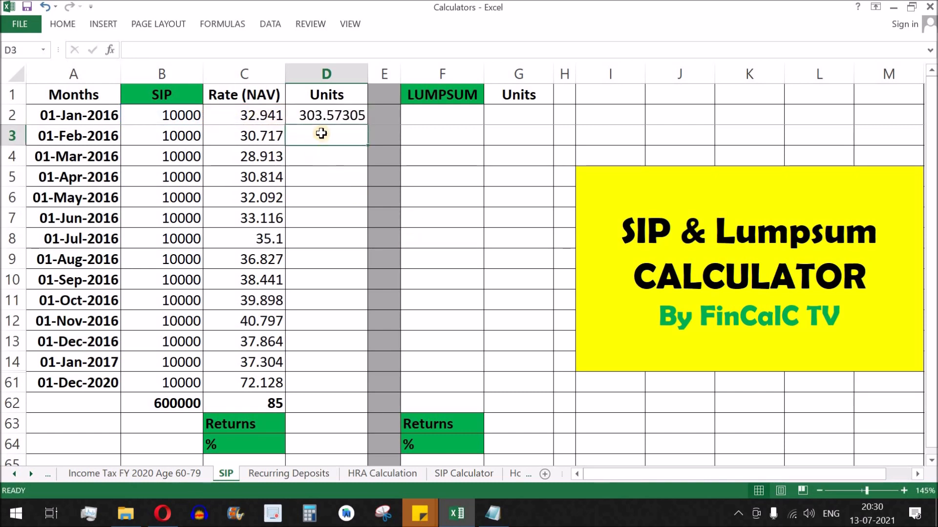
pyautogui.press('Up')
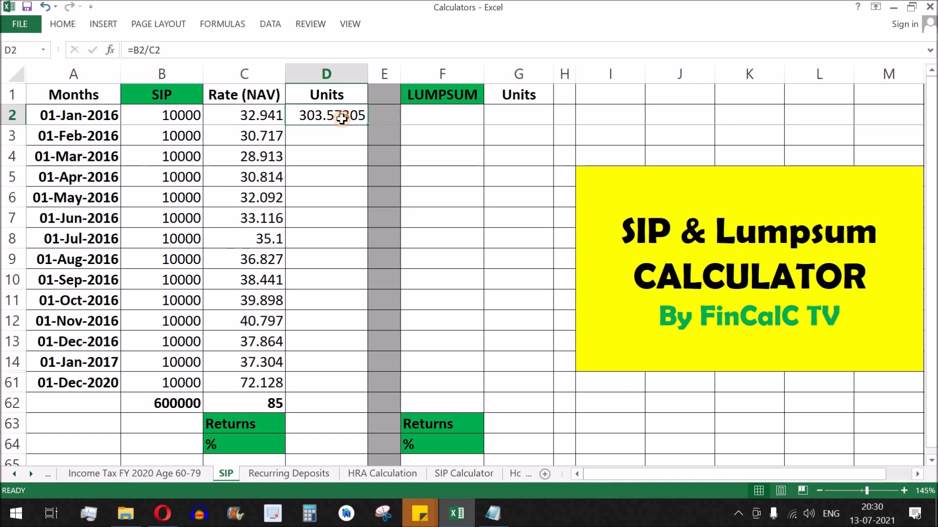
# - Fill the units formula from D2 down through D61 for all the months
pyautogui.click(78, 119)
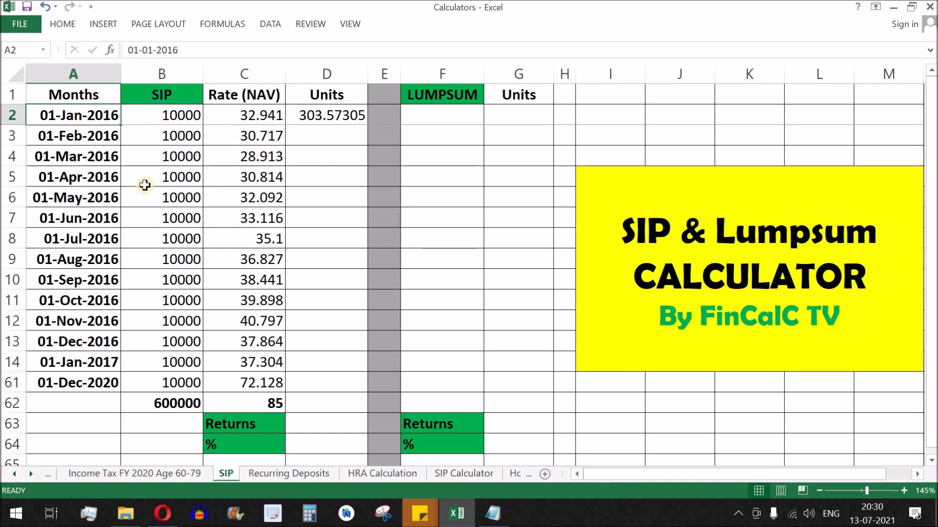
pyautogui.click(161, 119)
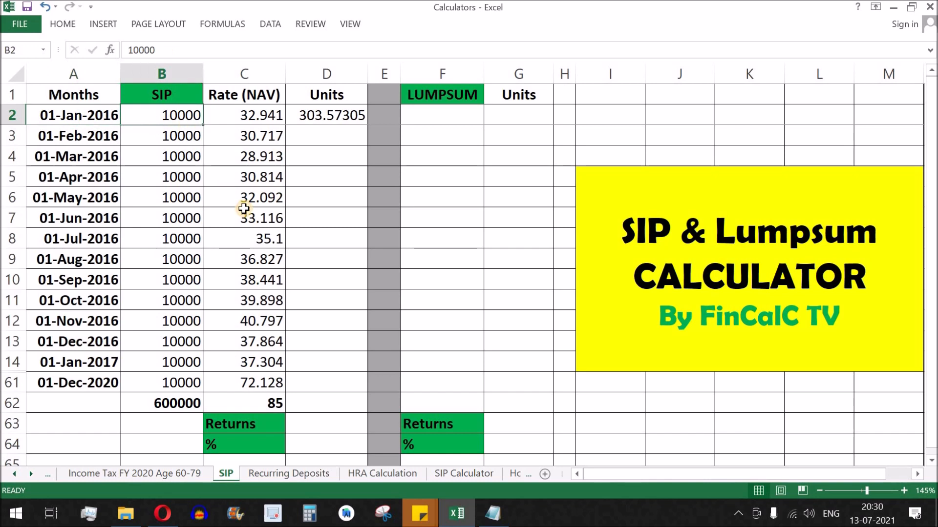
pyautogui.click(342, 118)
pyautogui.moveTo(365, 124); pyautogui.dragTo(359, 394)
pyautogui.click(334, 121)
pyautogui.moveTo(334, 125)
pyautogui.mouseDown()
pyautogui.moveTo(344, 341)
pyautogui.moveTo(336, 384)
pyautogui.mouseUp()
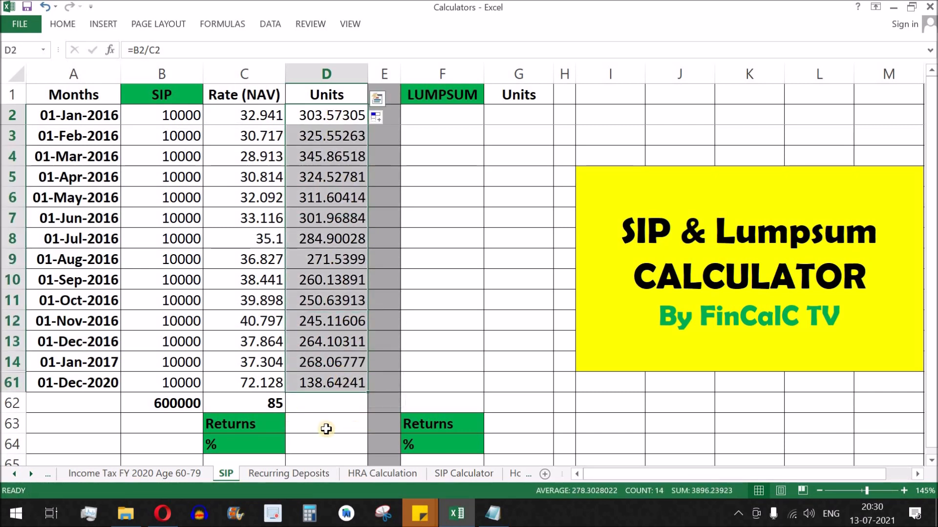
# - Total the purchased SIP units in D62 with the formula =SUM(D2:D61)
pyautogui.click(335, 406)
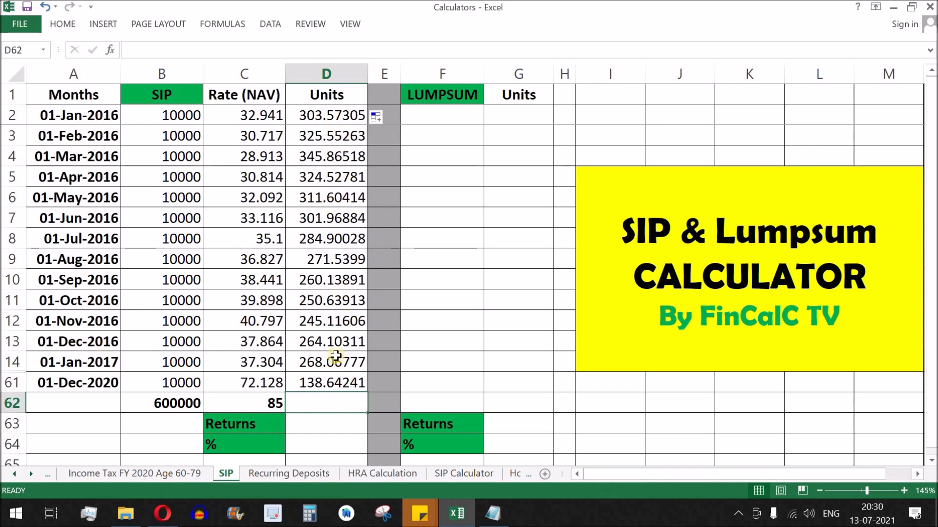
pyautogui.write('=')
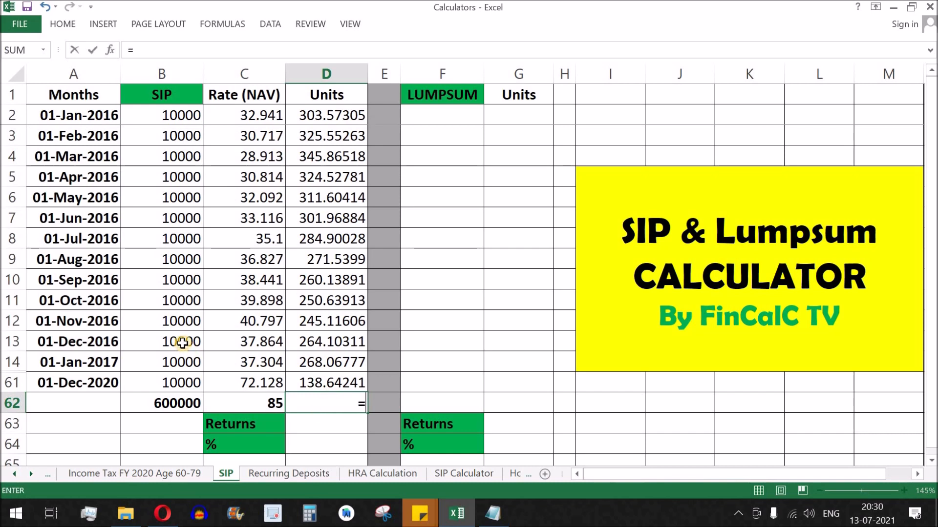
pyautogui.write('sum(')
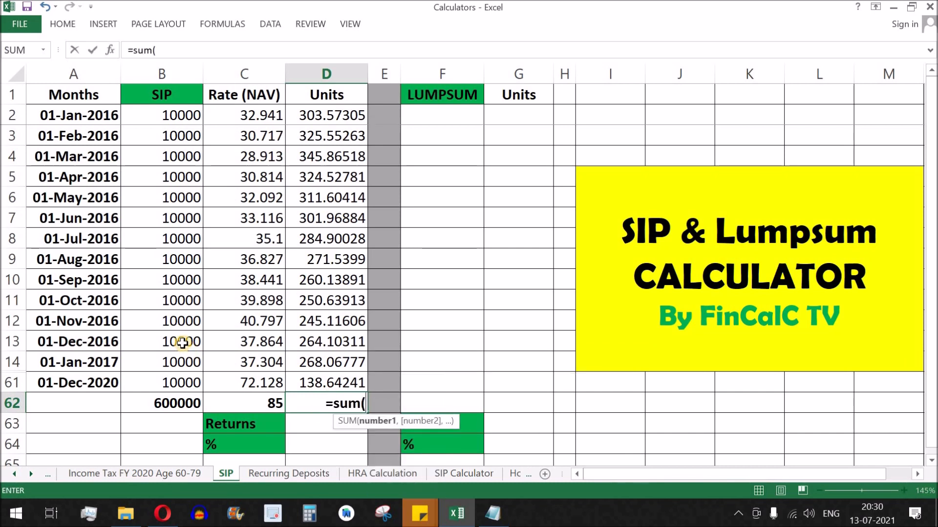
pyautogui.moveTo(325, 383); pyautogui.dragTo(361, 117)
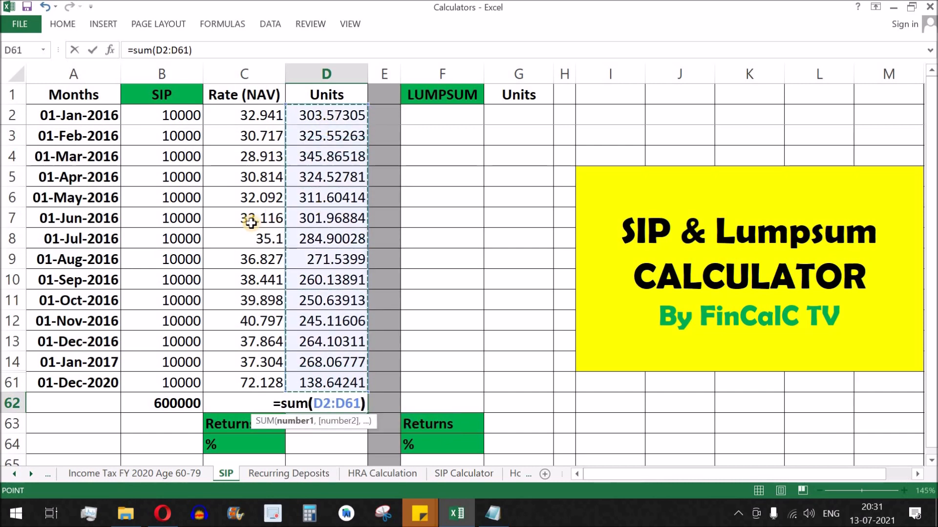
pyautogui.press('Return')
pyautogui.click(325, 407)
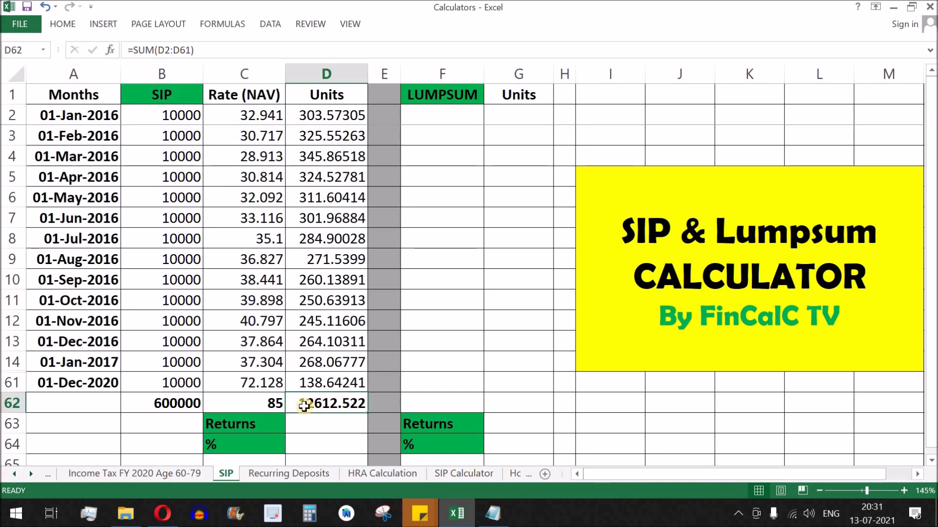
# - Review the monthly units, the SIP amounts, the NAV in C62 and the total units in D62 that determine the SIP returns
pyautogui.moveTo(348, 386); pyautogui.dragTo(356, 116)
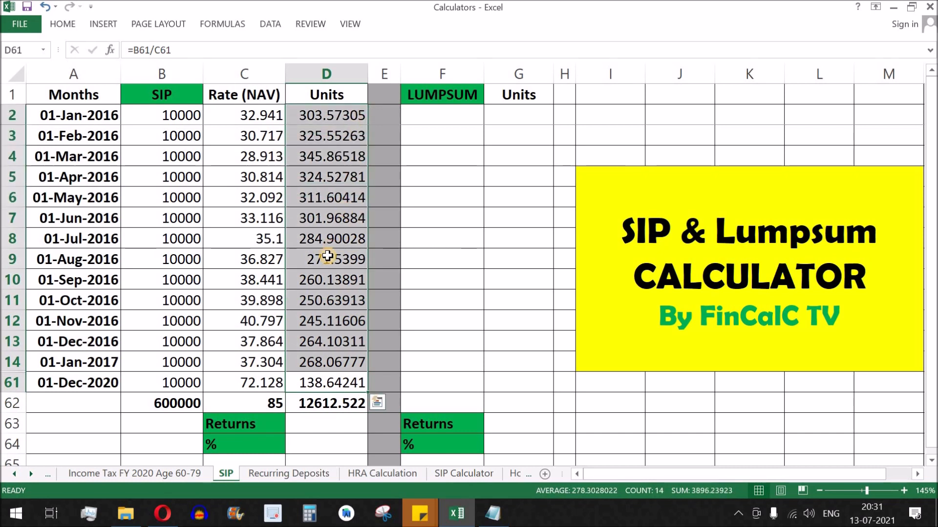
pyautogui.click(82, 117)
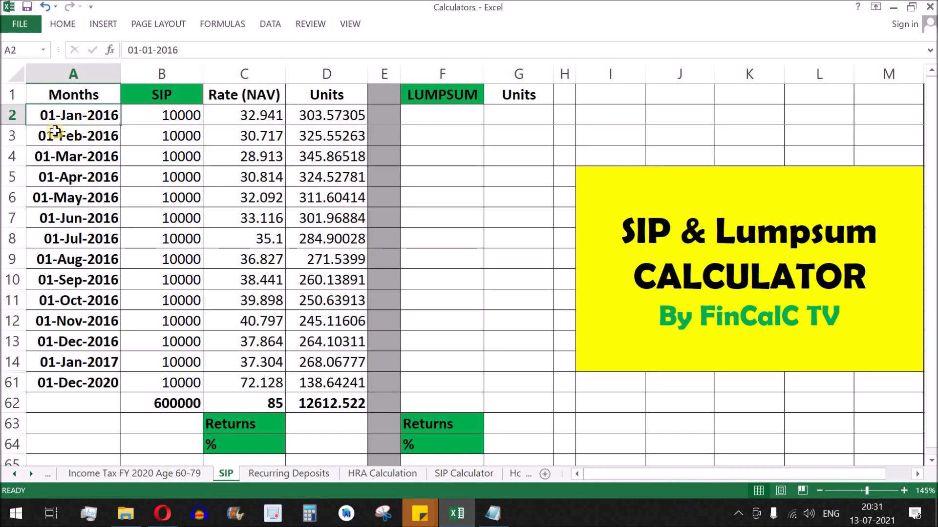
pyautogui.moveTo(196, 121); pyautogui.dragTo(190, 269)
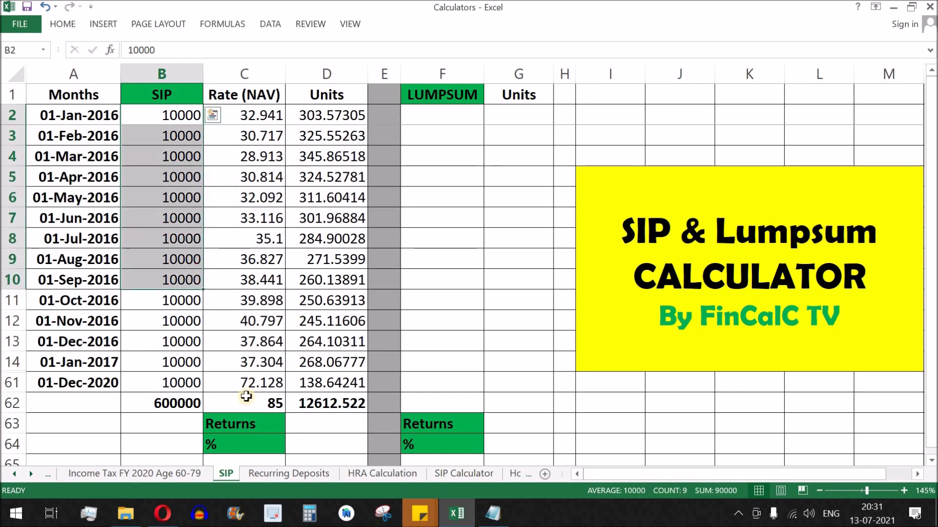
pyautogui.click(278, 404)
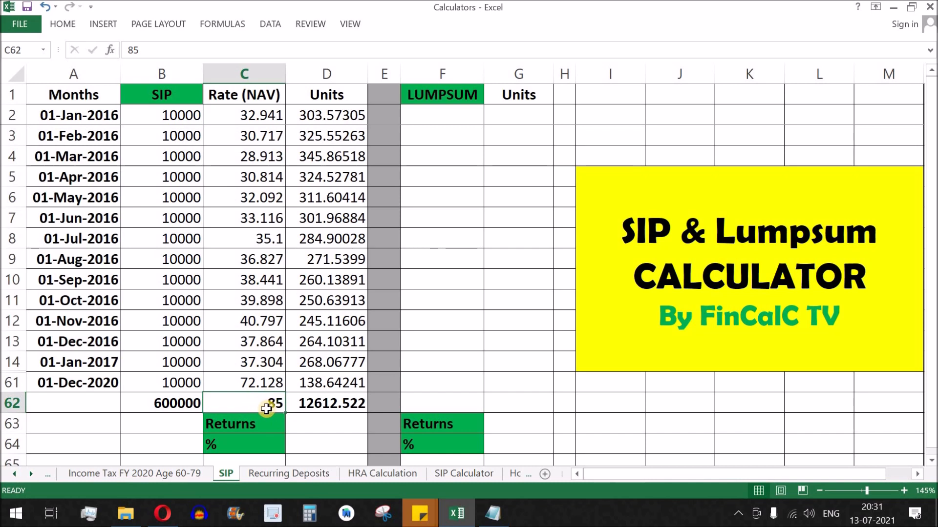
pyautogui.click(244, 423)
pyautogui.click(300, 427)
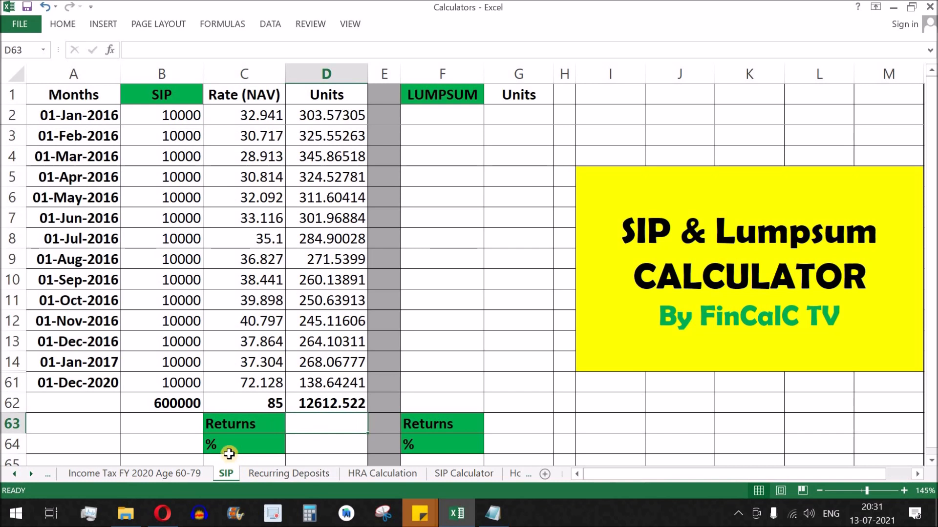
pyautogui.click(328, 404)
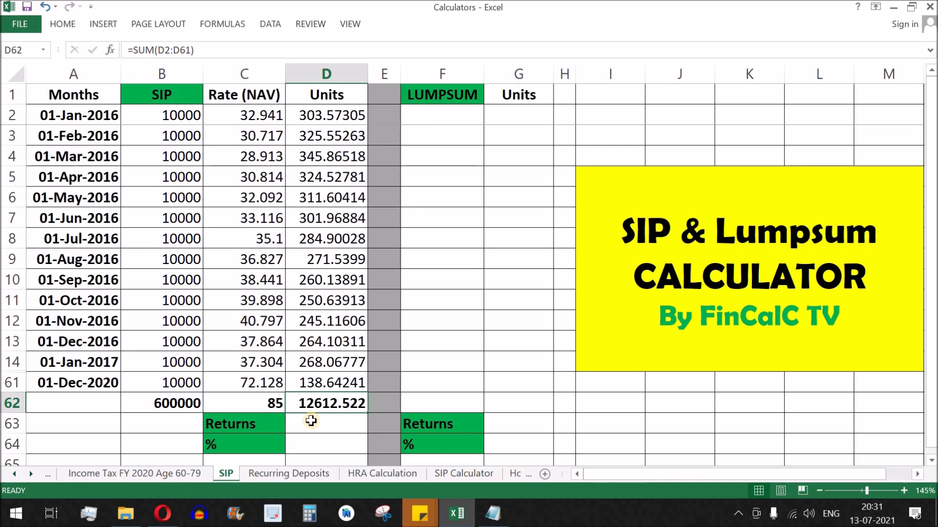
pyautogui.click(261, 408)
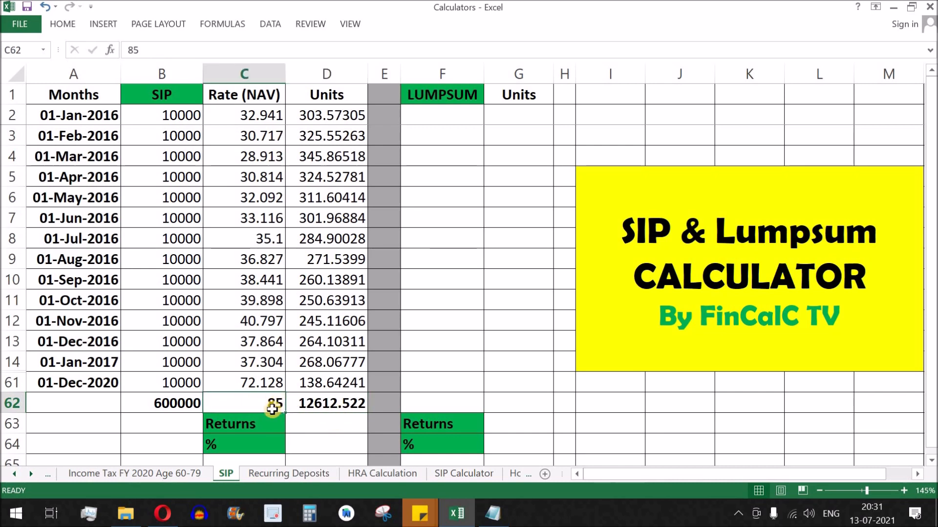
# - Calculate the SIP returns value in D63 with the formula =D62*C62
pyautogui.click(318, 423)
pyautogui.write('=')
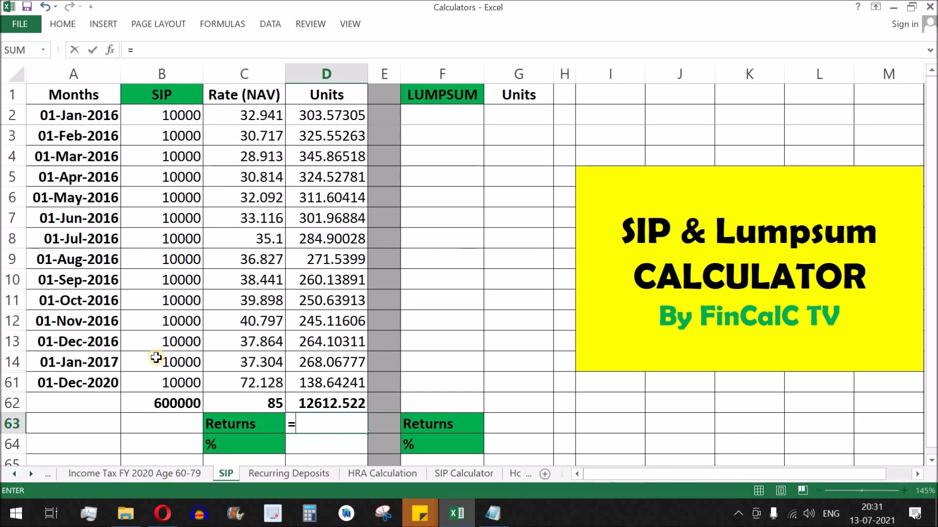
pyautogui.click(344, 404)
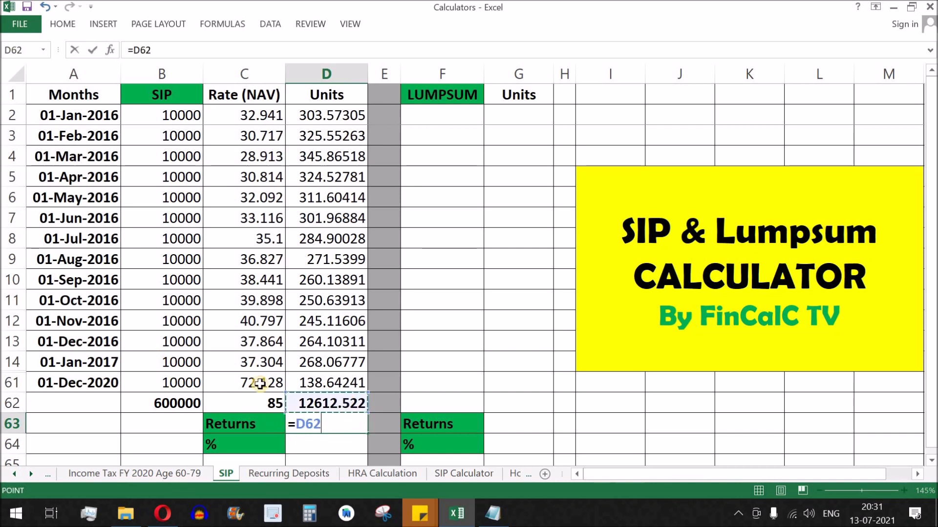
pyautogui.write('*')
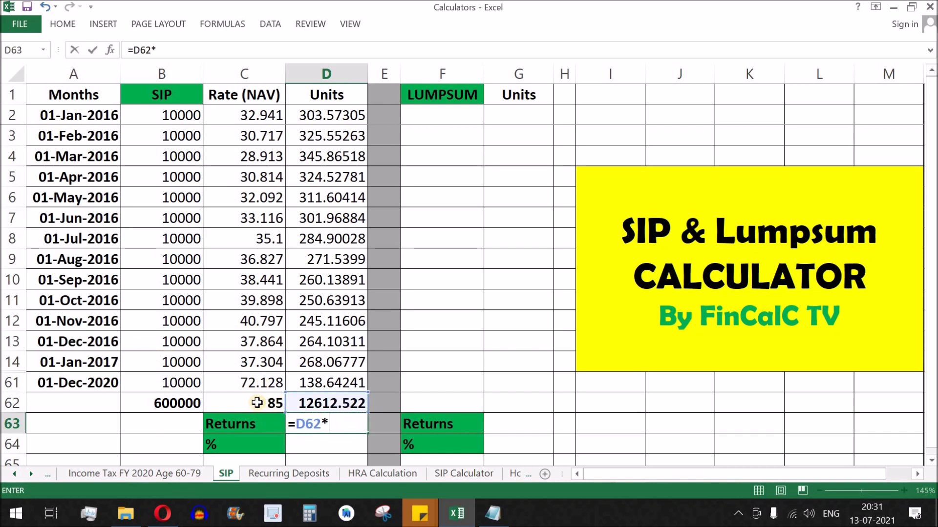
pyautogui.click(273, 404)
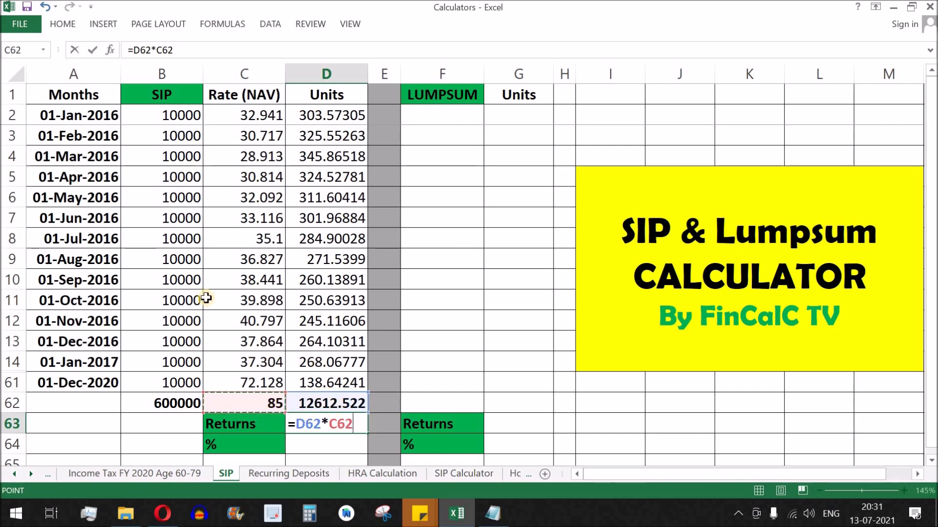
pyautogui.press('Return')
pyautogui.click(335, 423)
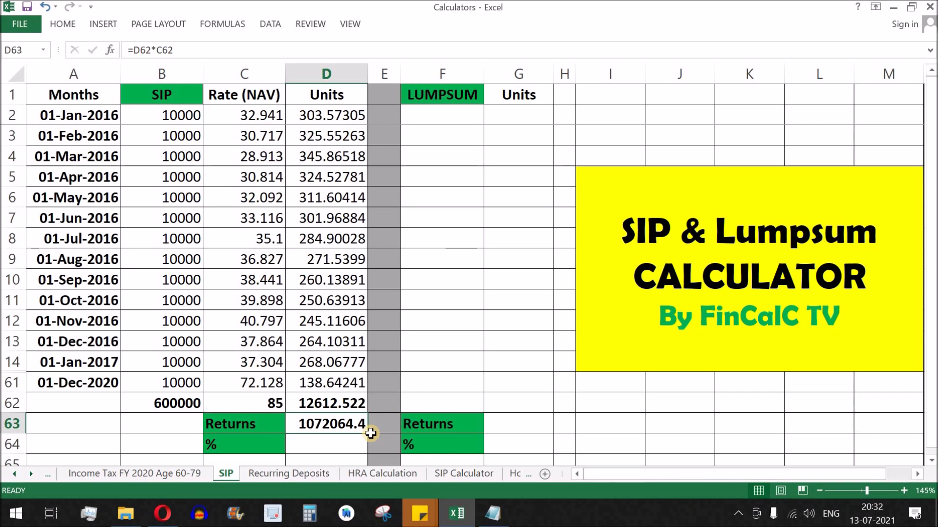
# - Calculate the SIP return percentage in D64 with the formula =(D63-B62)*100/B62
pyautogui.click(256, 446)
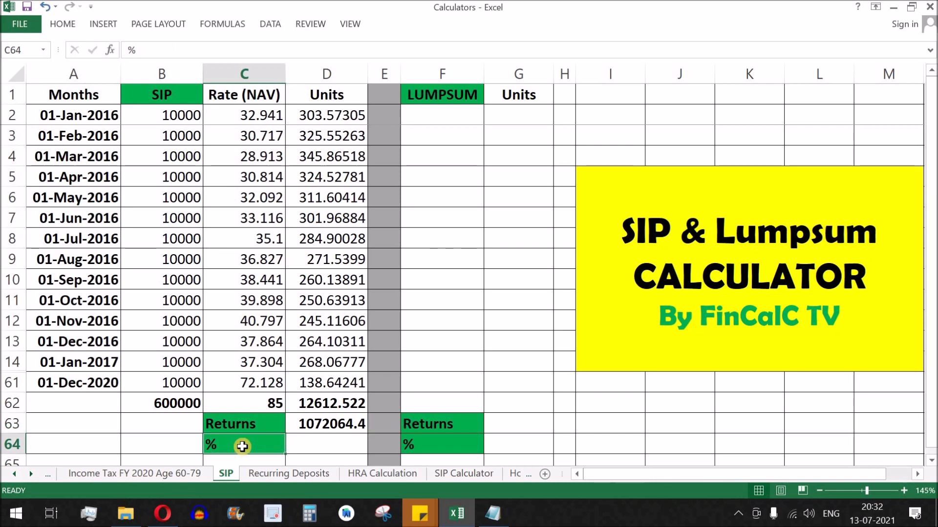
pyautogui.click(301, 426)
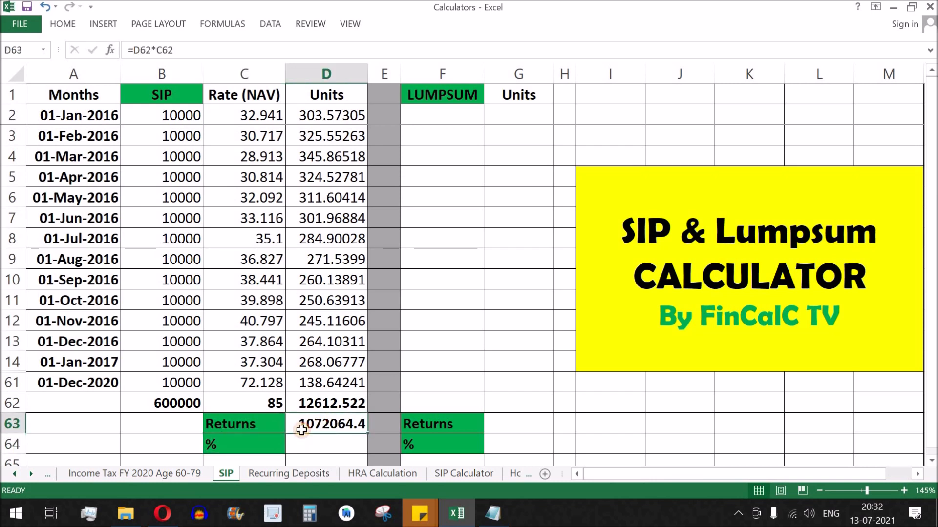
pyautogui.click(168, 403)
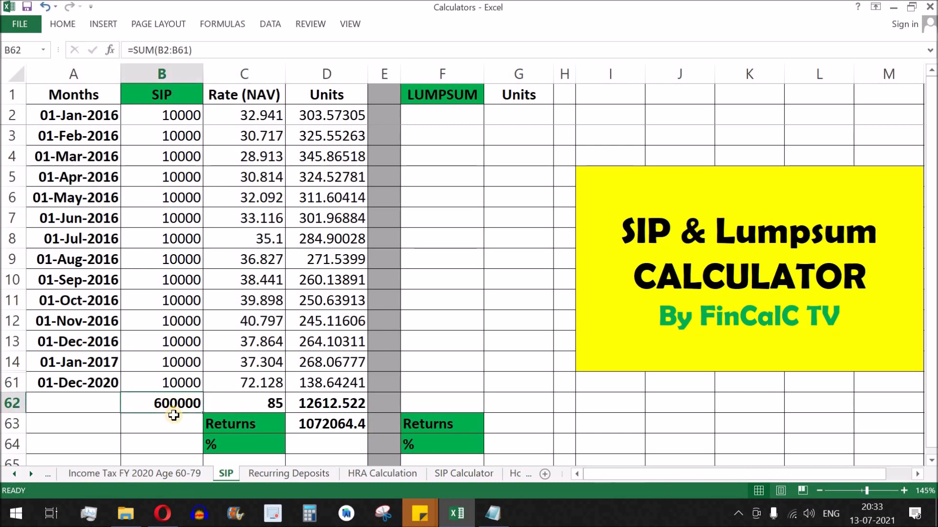
pyautogui.click(345, 426)
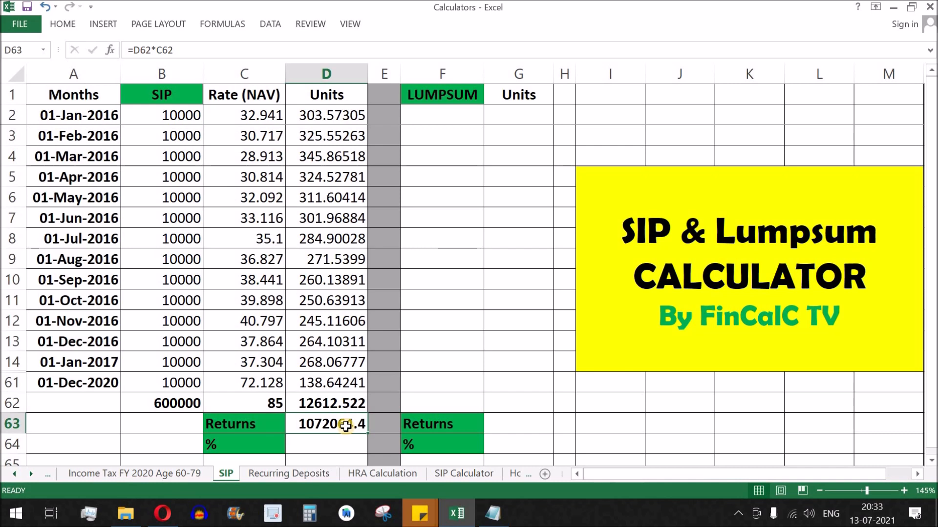
pyautogui.click(350, 445)
pyautogui.write('=(')
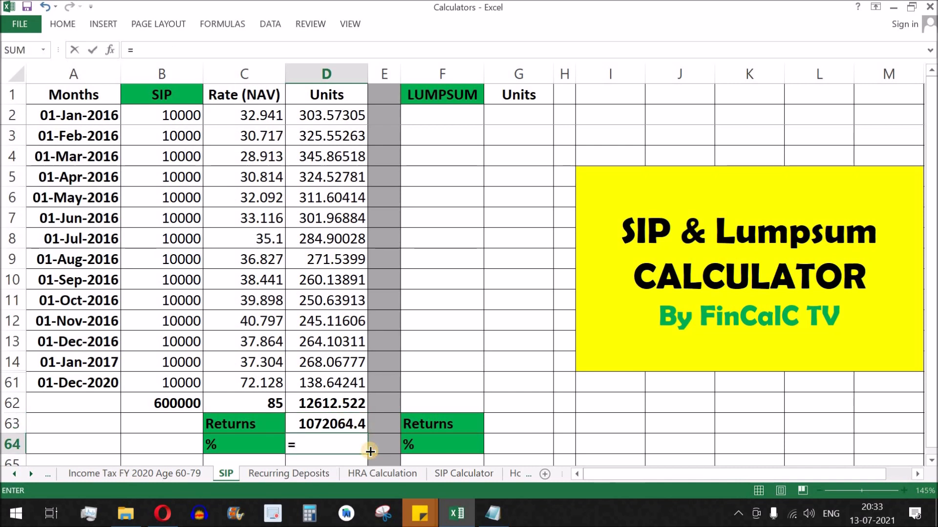
pyautogui.click(332, 423)
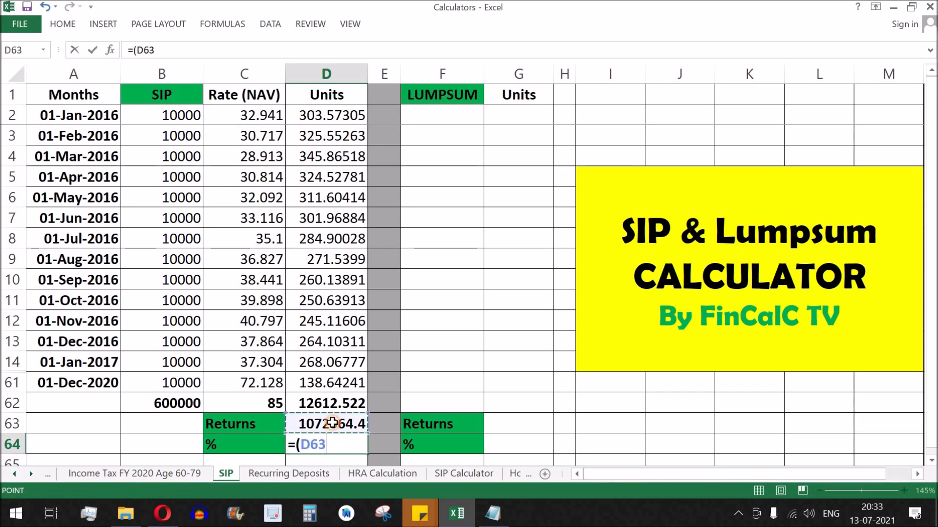
pyautogui.write('-')
pyautogui.click(171, 404)
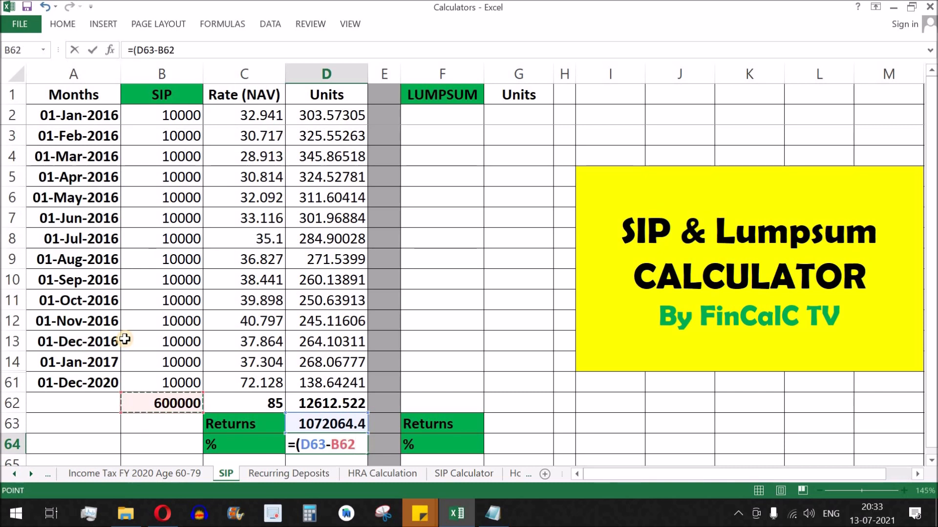
pyautogui.write(')*100/')
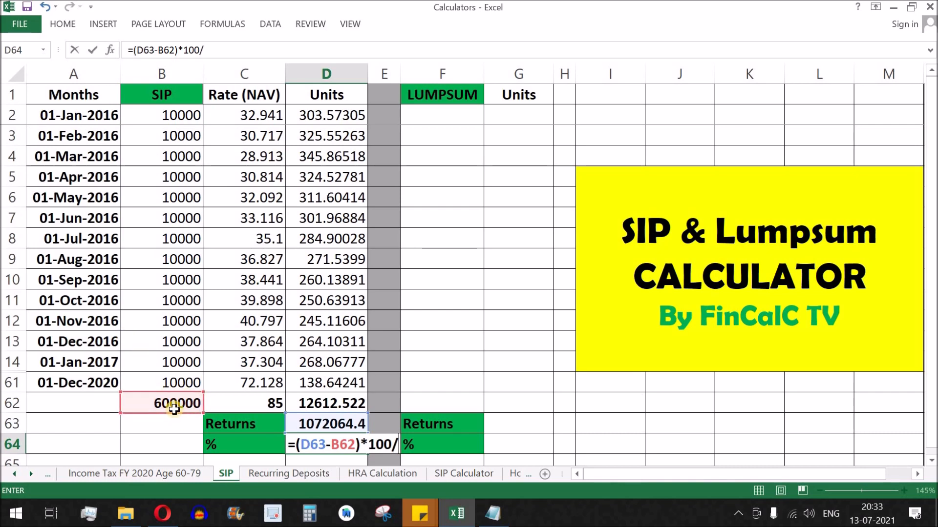
pyautogui.click(174, 409)
pyautogui.press('Return')
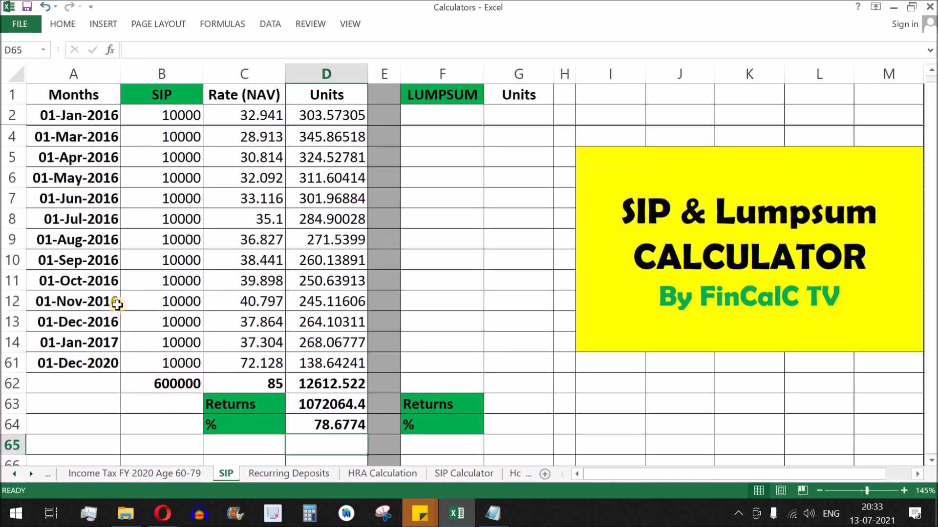
# - Examine the SIP return percentage, the total invested in B62, and the monthly SIP amounts and NAVs against the empty lumpsum cell
pyautogui.click(324, 422)
pyautogui.scroll(1, 305, 441)
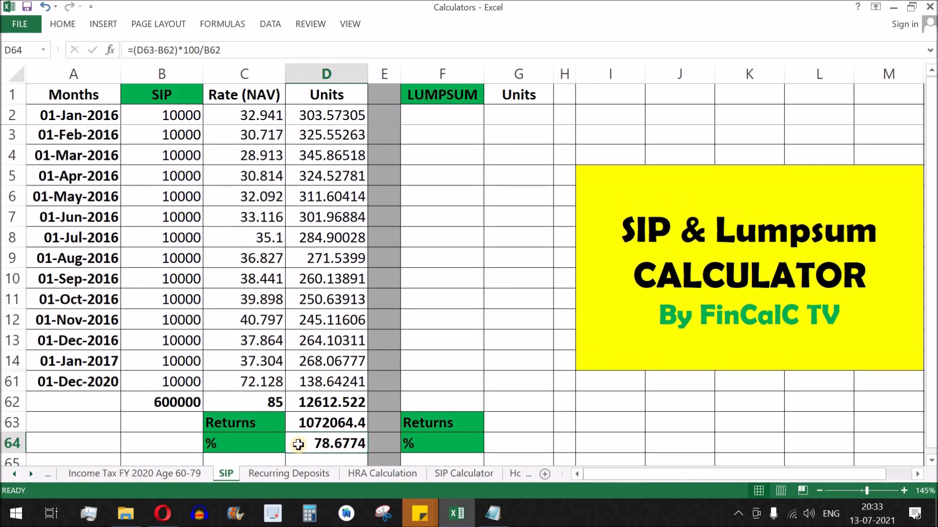
pyautogui.click(212, 445)
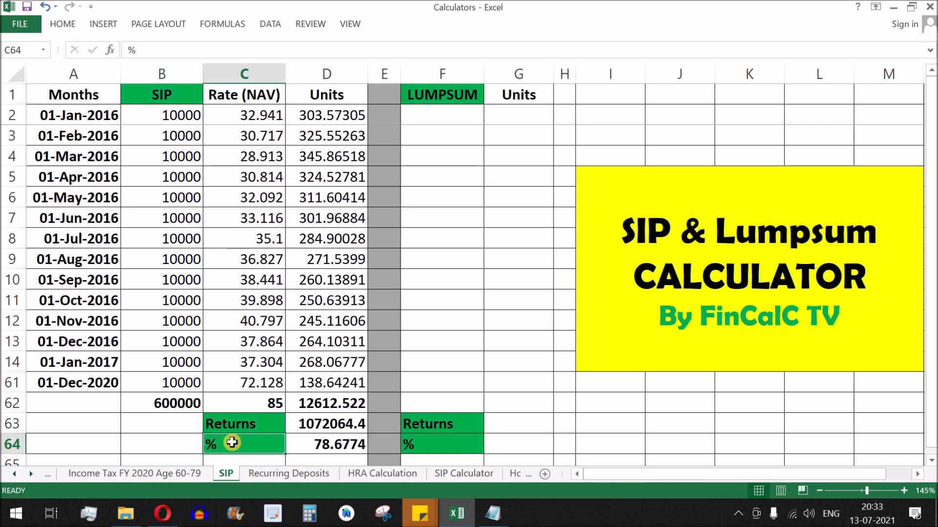
pyautogui.click(442, 115)
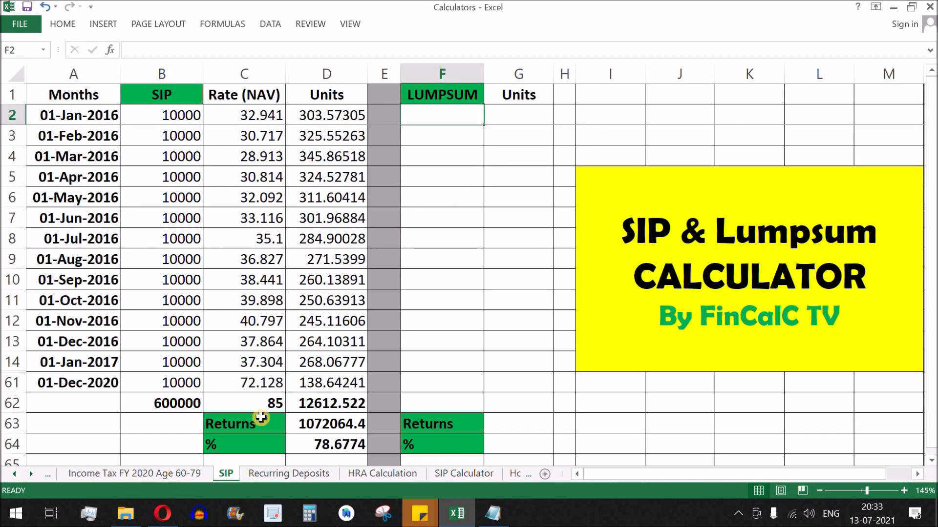
pyautogui.click(149, 405)
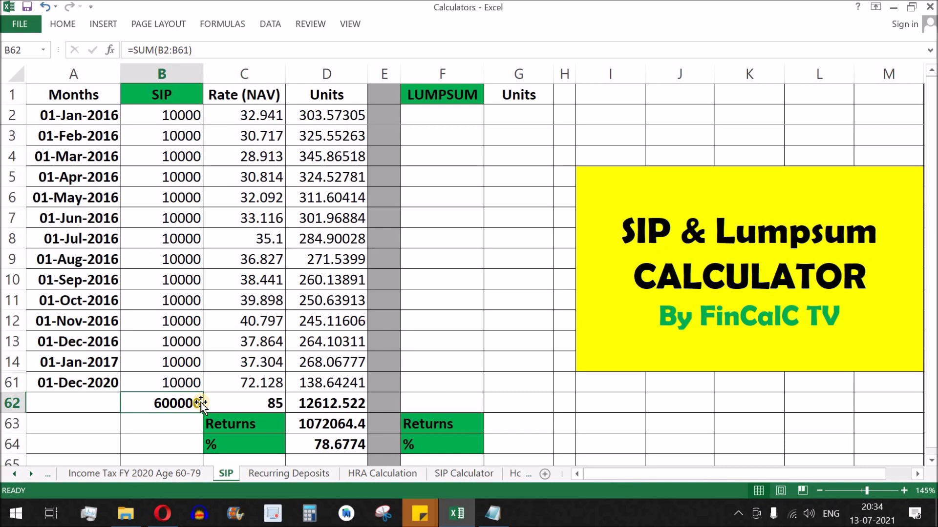
pyautogui.moveTo(189, 117); pyautogui.dragTo(191, 331)
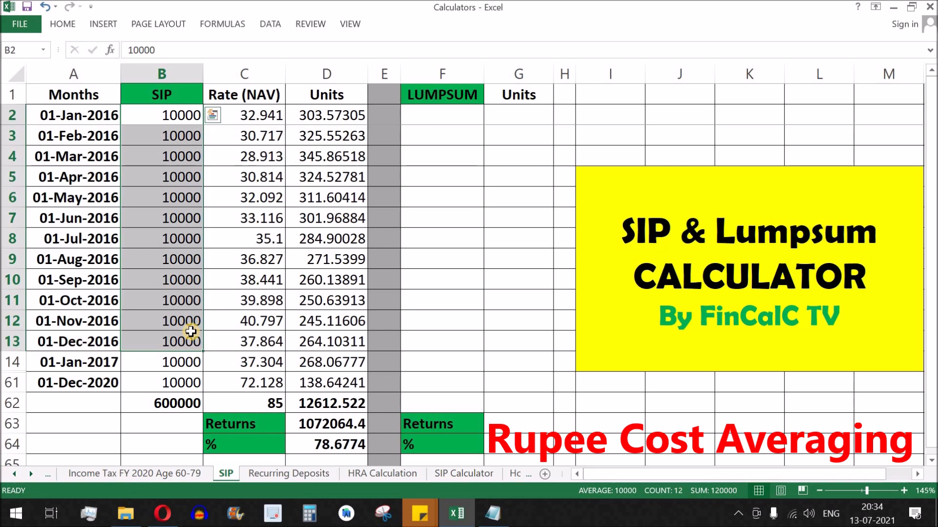
pyautogui.moveTo(271, 155); pyautogui.dragTo(261, 244)
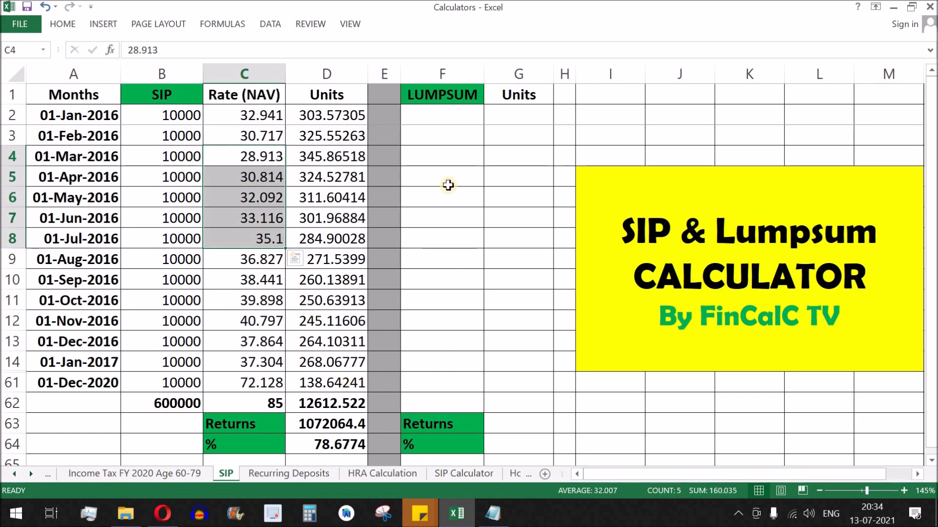
pyautogui.click(457, 115)
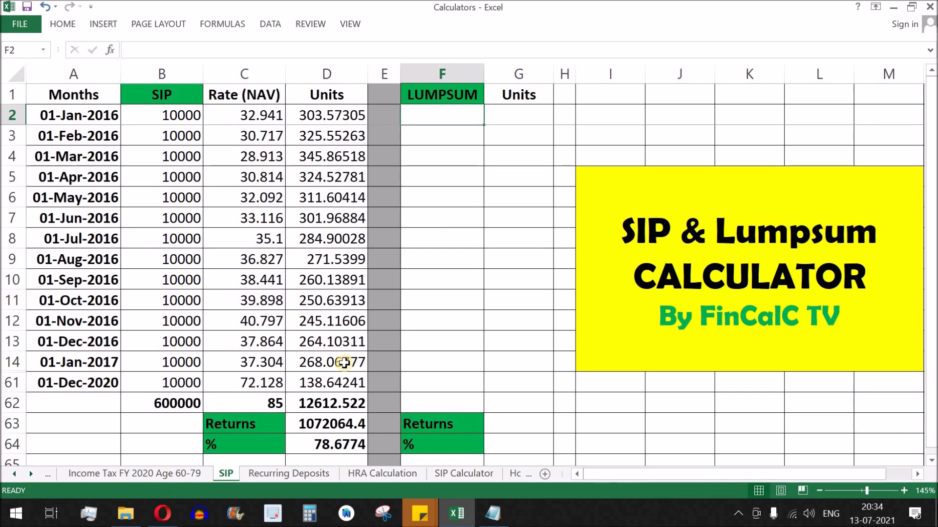
# - Enter 600000 in F2 as the lumpsum investment for 01-Jan-2016, matching the total SIP investment in B62
pyautogui.click(155, 403)
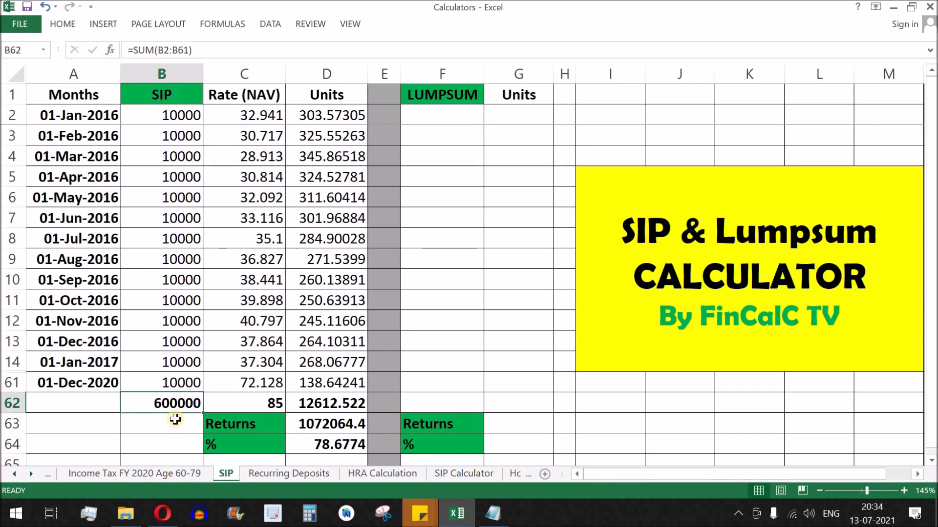
pyautogui.click(63, 119)
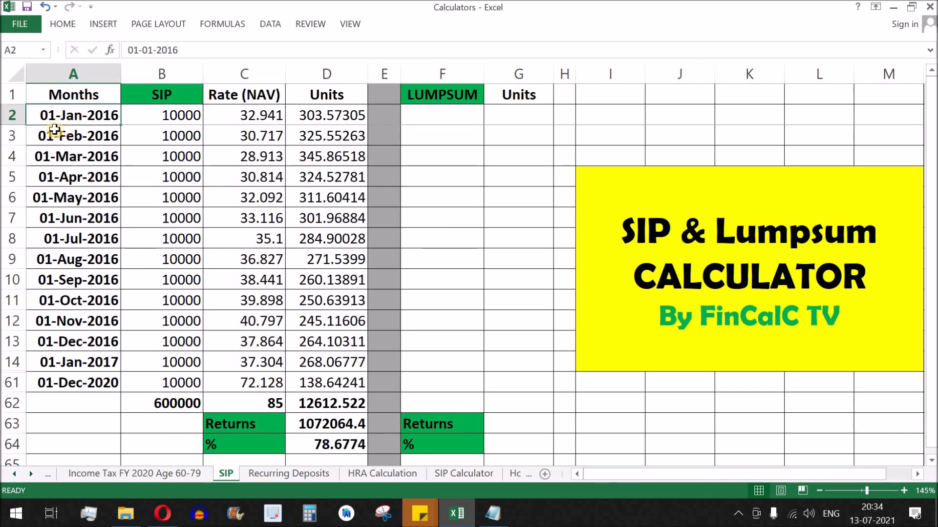
pyautogui.click(10, 116)
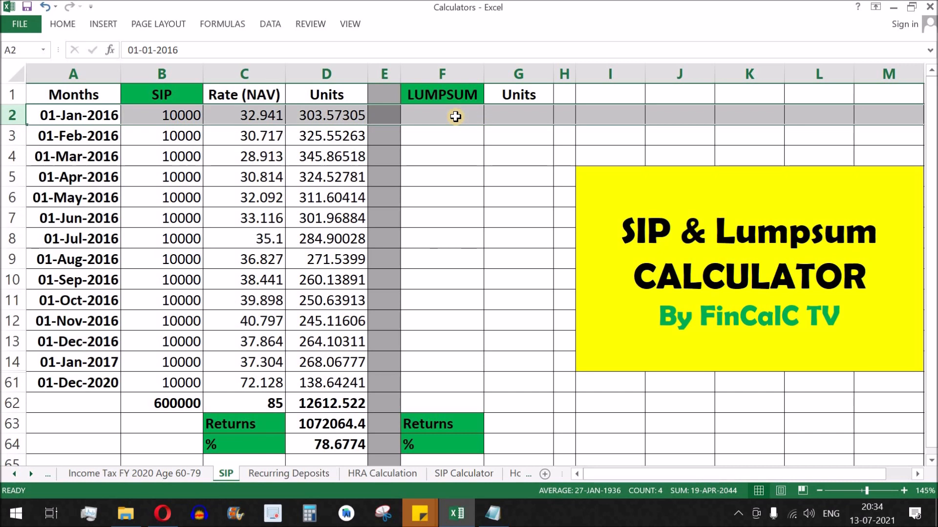
pyautogui.click(456, 116)
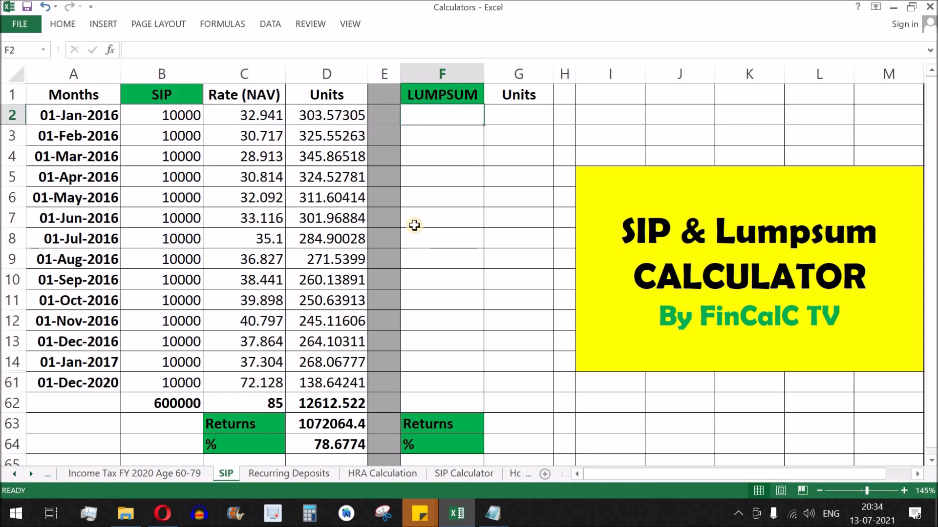
pyautogui.write('600000')
pyautogui.press('Return')
# - Calculate the lumpsum units in G2 with the formula =F2/C2
pyautogui.click(523, 115)
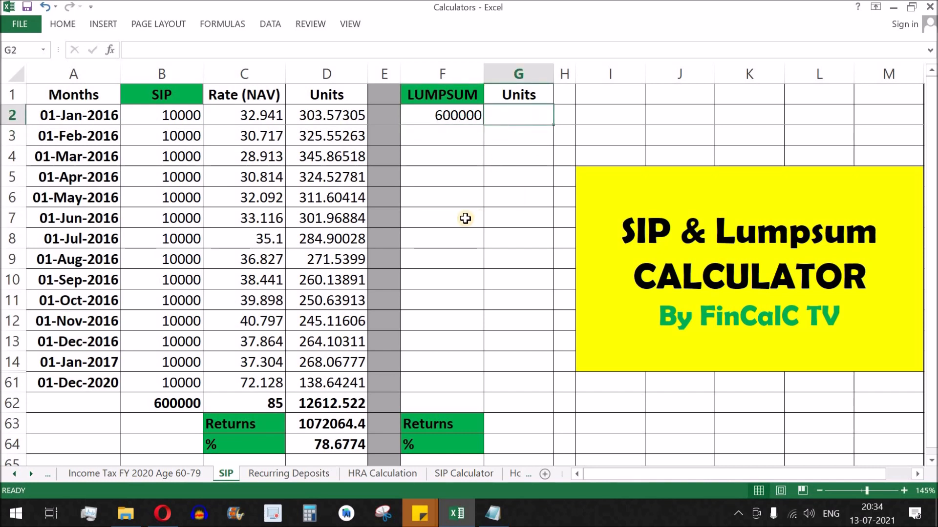
pyautogui.write('=')
pyautogui.click(438, 117)
pyautogui.write('/')
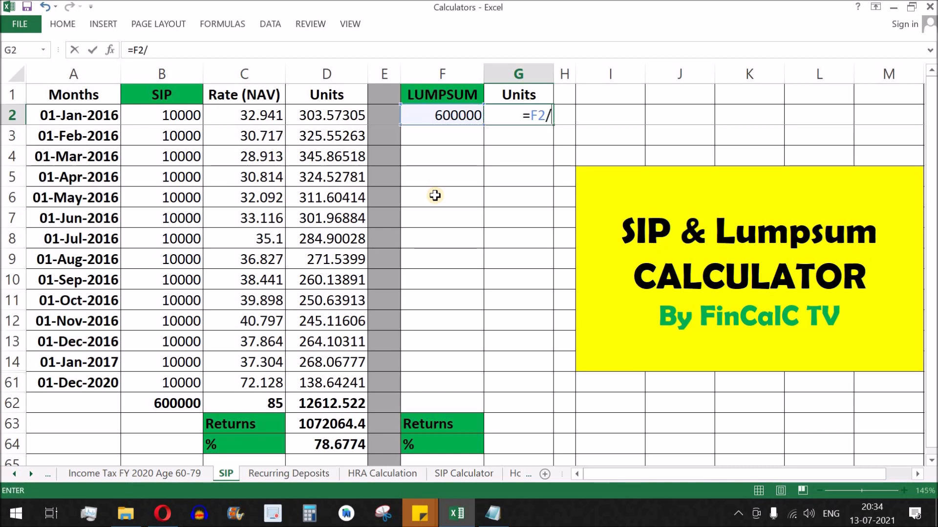
pyautogui.click(255, 114)
pyautogui.press('Return')
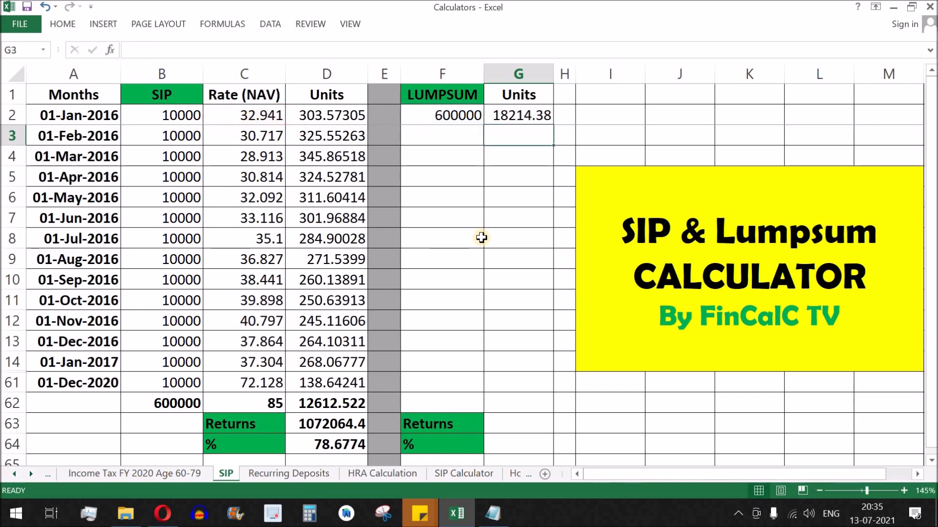
pyautogui.click(538, 116)
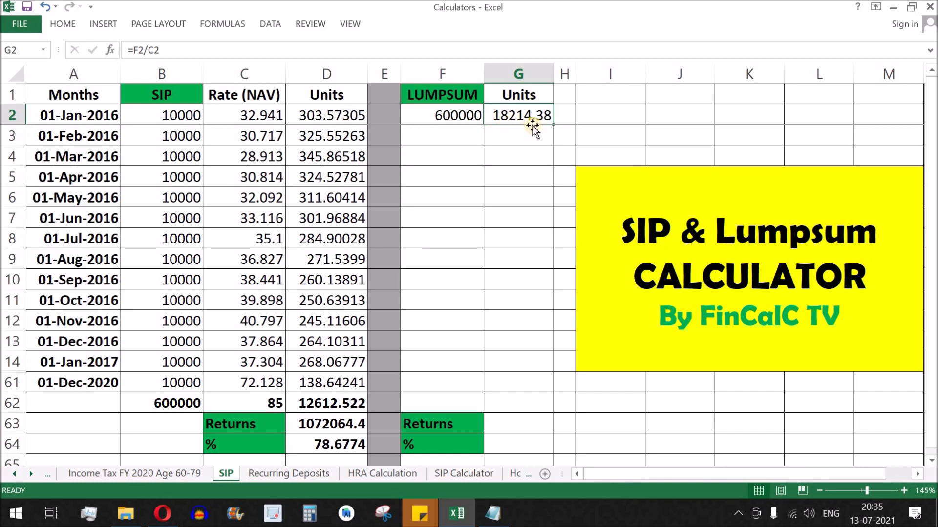
# - Calculate the lumpsum returns value in G63 with the formula =G2*C62 and check it against the invested amount and starting NAV
pyautogui.click(530, 424)
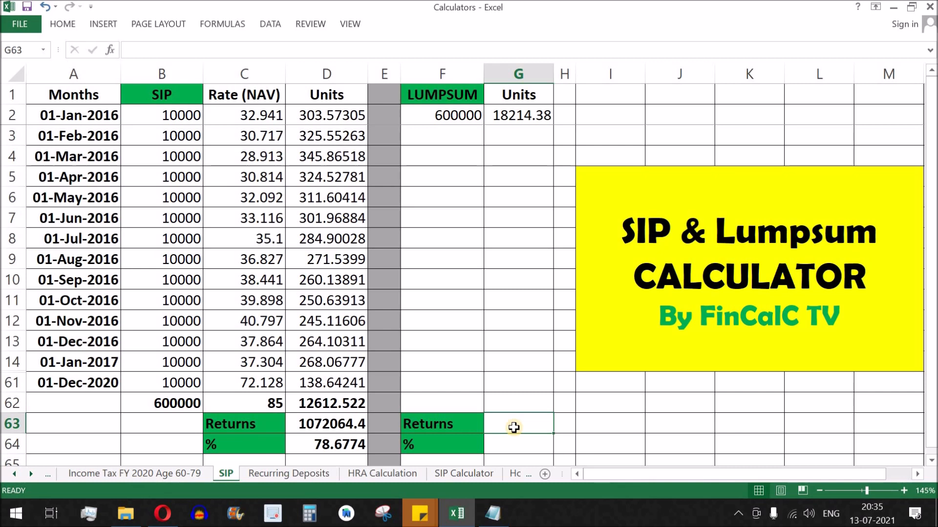
pyautogui.write('=')
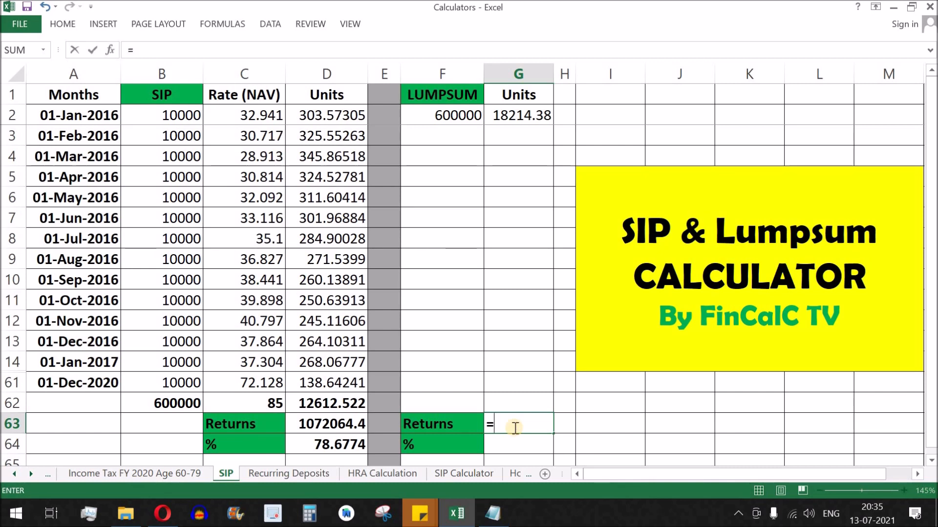
pyautogui.click(523, 117)
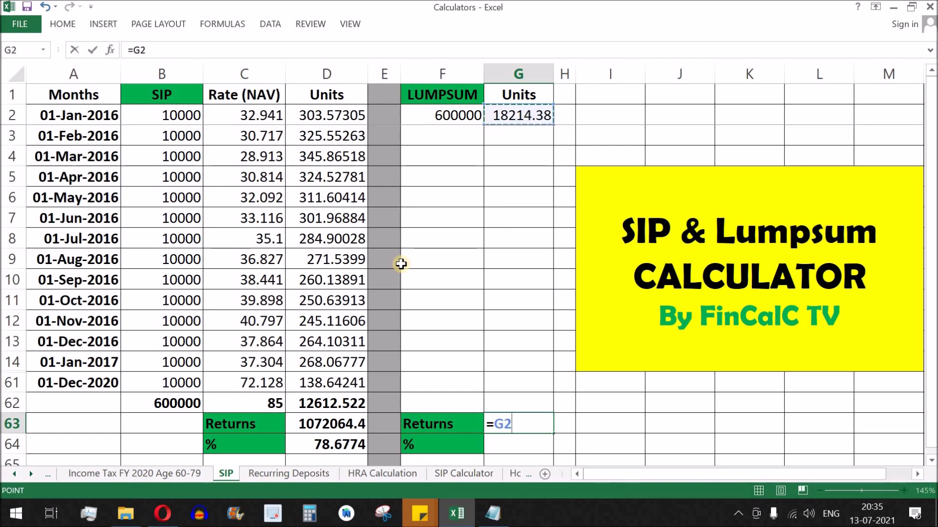
pyautogui.write('*')
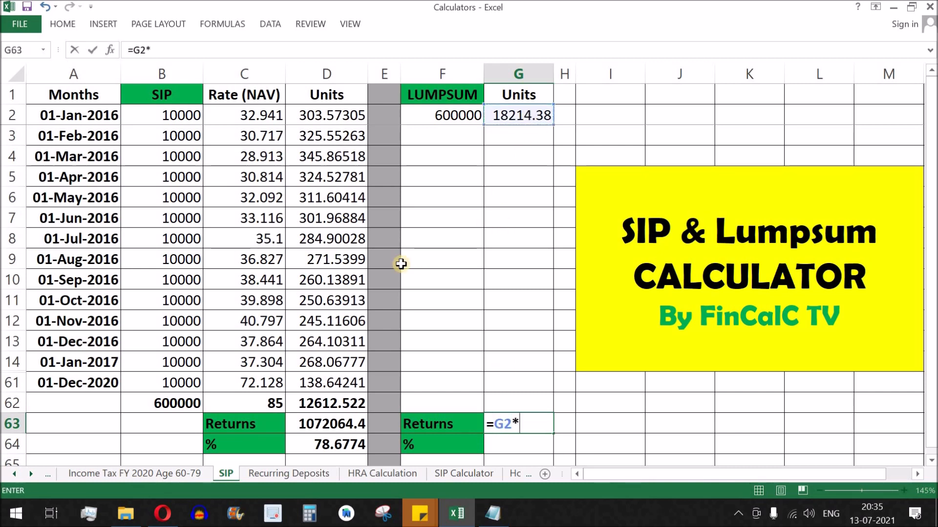
pyautogui.click(258, 404)
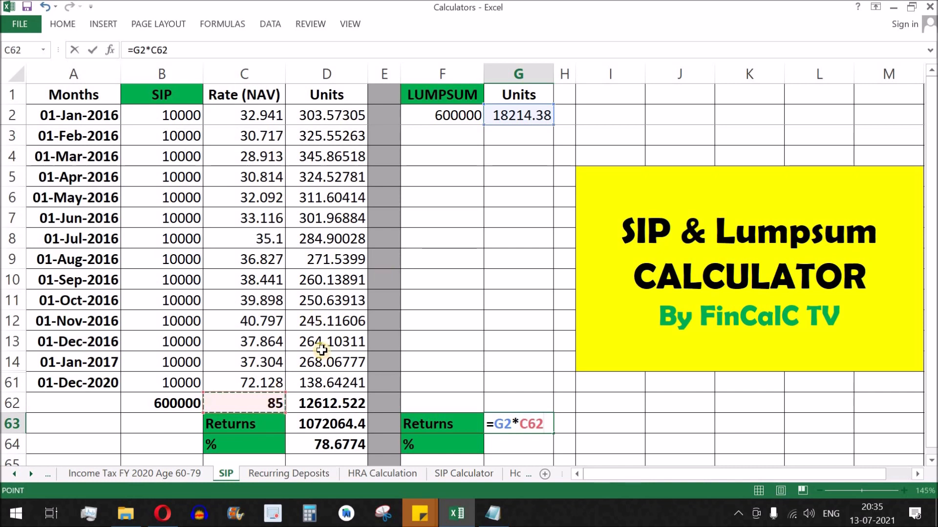
pyautogui.press('Return')
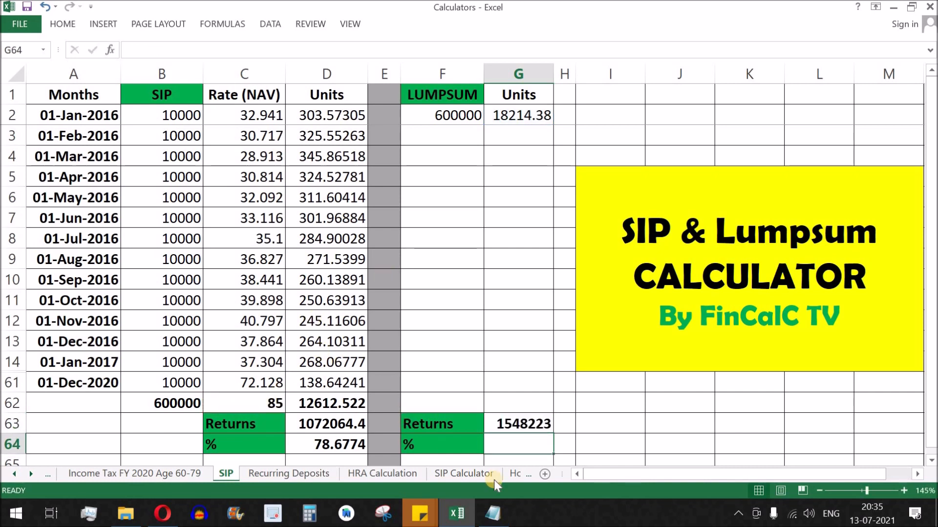
pyautogui.click(521, 428)
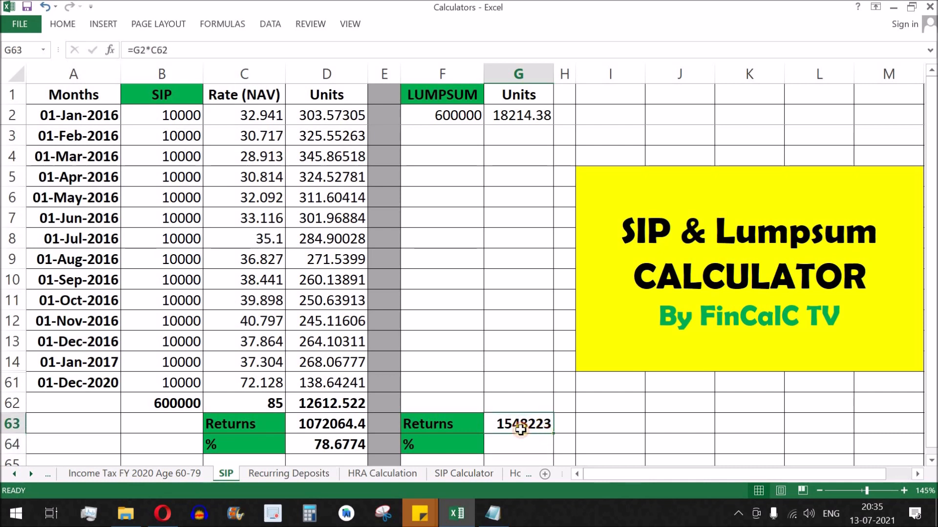
pyautogui.click(449, 121)
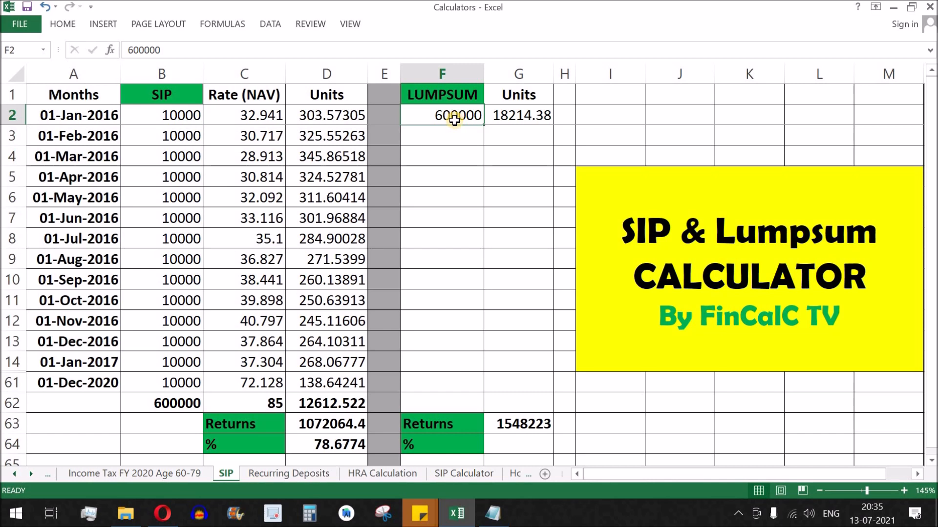
pyautogui.click(11, 116)
pyautogui.click(247, 113)
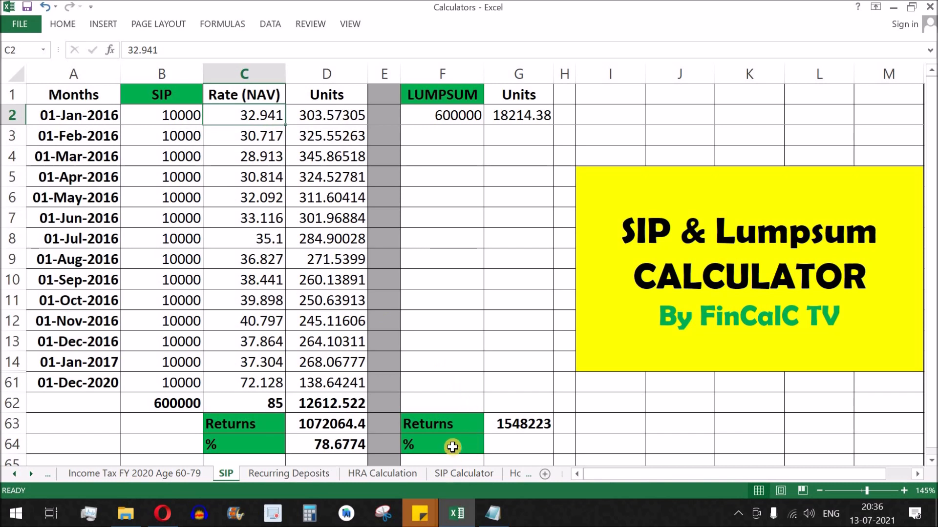
# - Calculate the lumpsum return percentage in G64 with the formula =(G63-F2)*100/F2 and review both lumpsum results
pyautogui.click(540, 440)
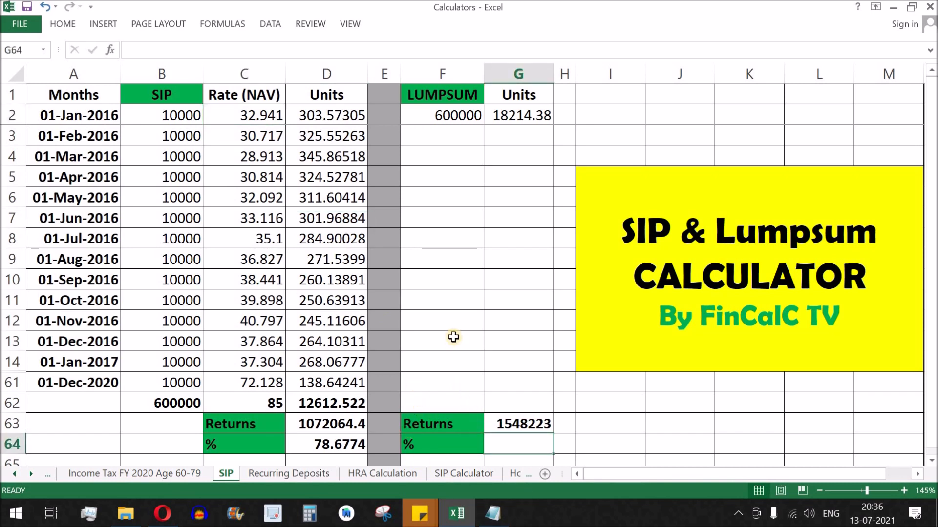
pyautogui.write('=')
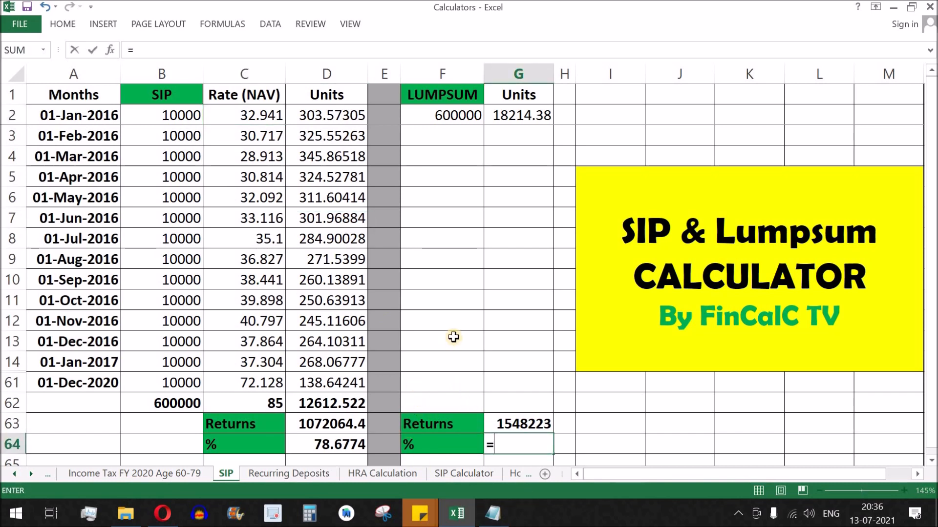
pyautogui.write('(')
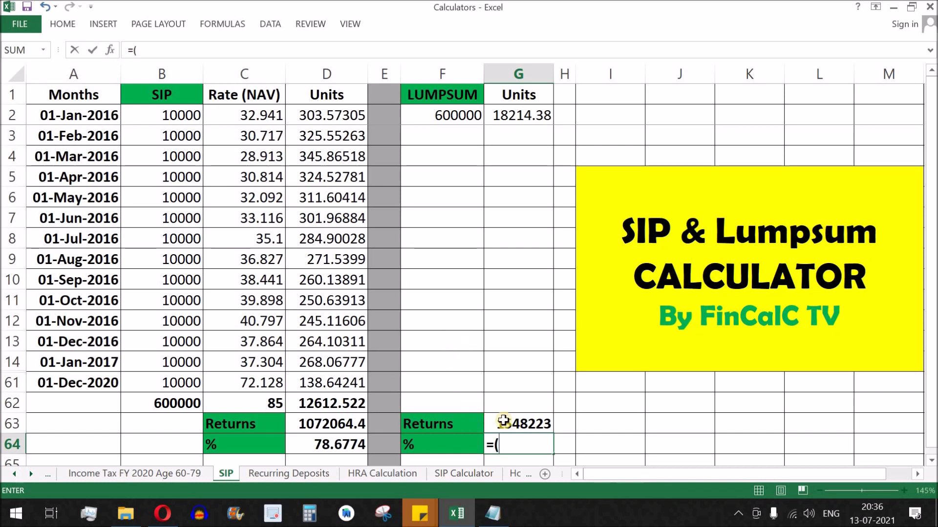
pyautogui.click(519, 423)
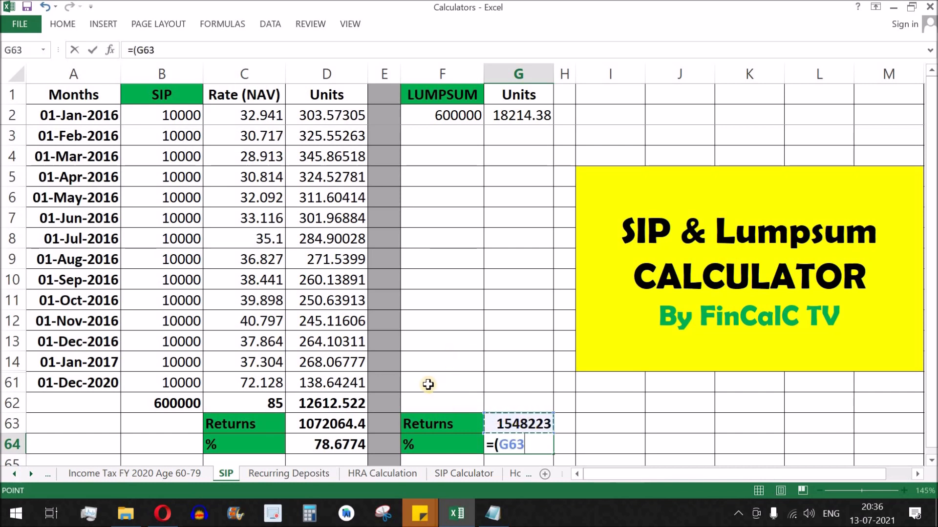
pyautogui.write('-')
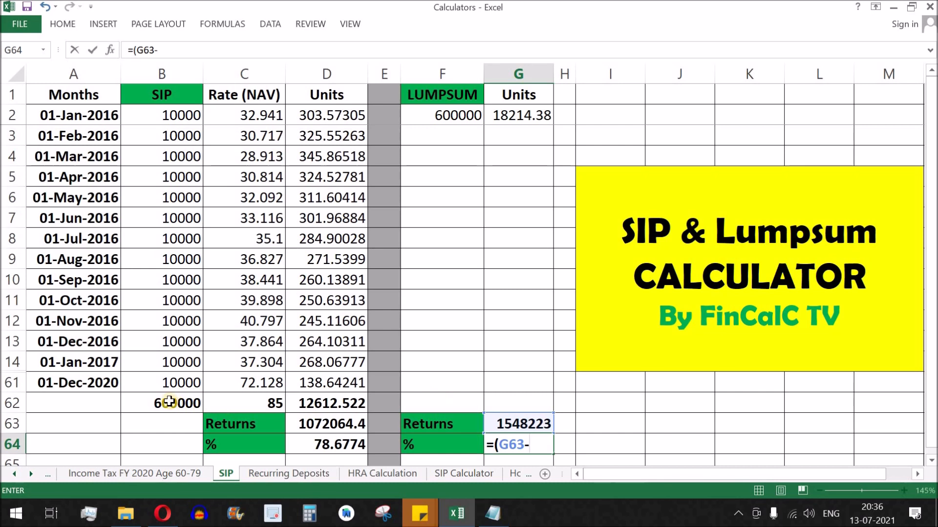
pyautogui.click(464, 114)
pyautogui.write(')*')
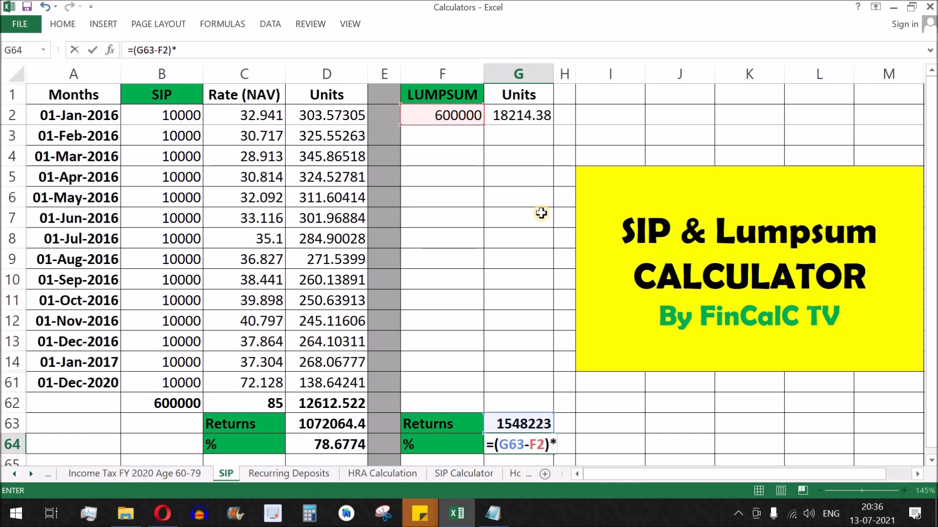
pyautogui.write('100')
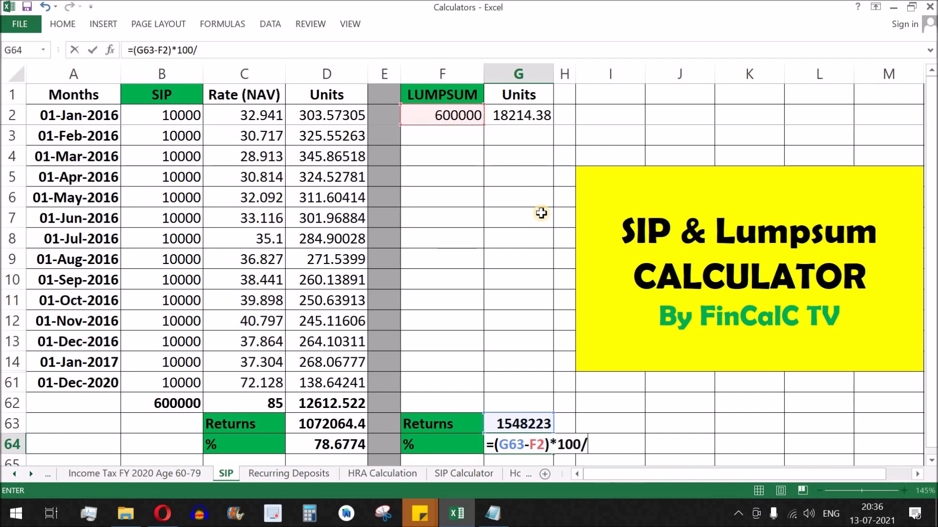
pyautogui.write('/')
pyautogui.click(454, 116)
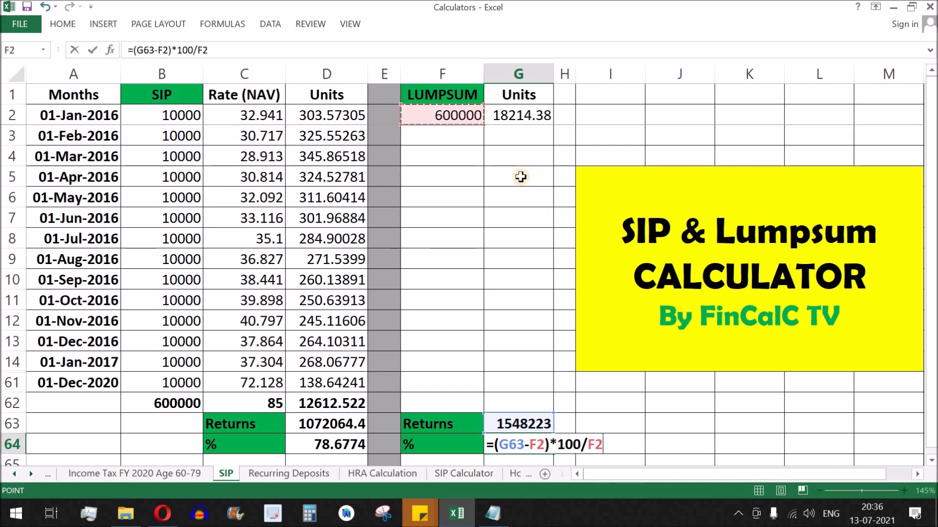
pyautogui.press('Return')
pyautogui.click(524, 427)
pyautogui.scroll(1, 605, 425)
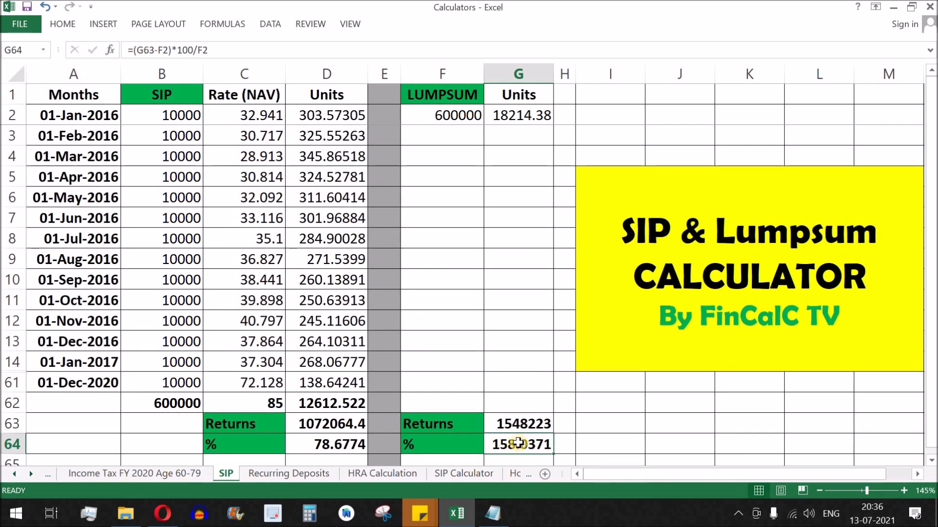
pyautogui.moveTo(537, 423); pyautogui.dragTo(536, 444)
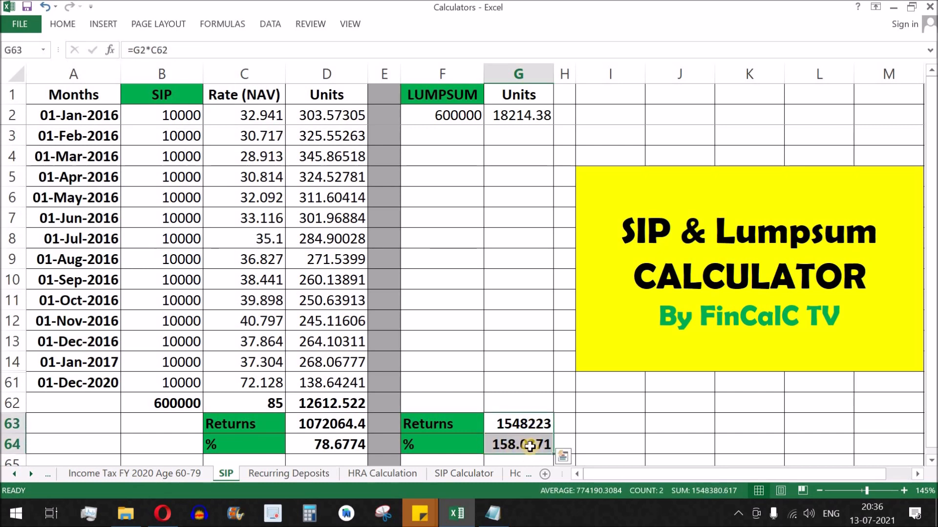
pyautogui.click(464, 444)
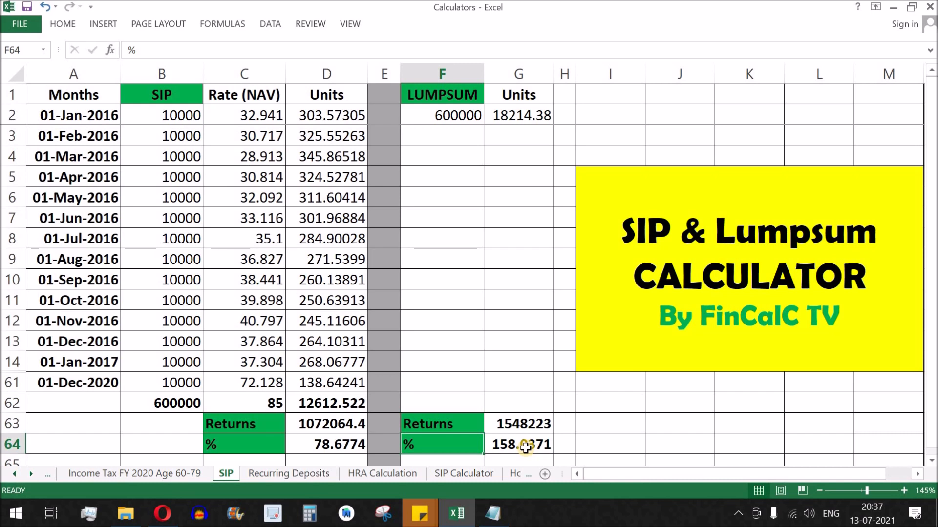
# - Compare the monthly SIP investments and their returns in D63:D64 with the lumpsum investment in F2 and its results in column G
pyautogui.click(357, 263)
pyautogui.moveTo(176, 117); pyautogui.dragTo(182, 337)
pyautogui.moveTo(186, 385); pyautogui.dragTo(186, 386)
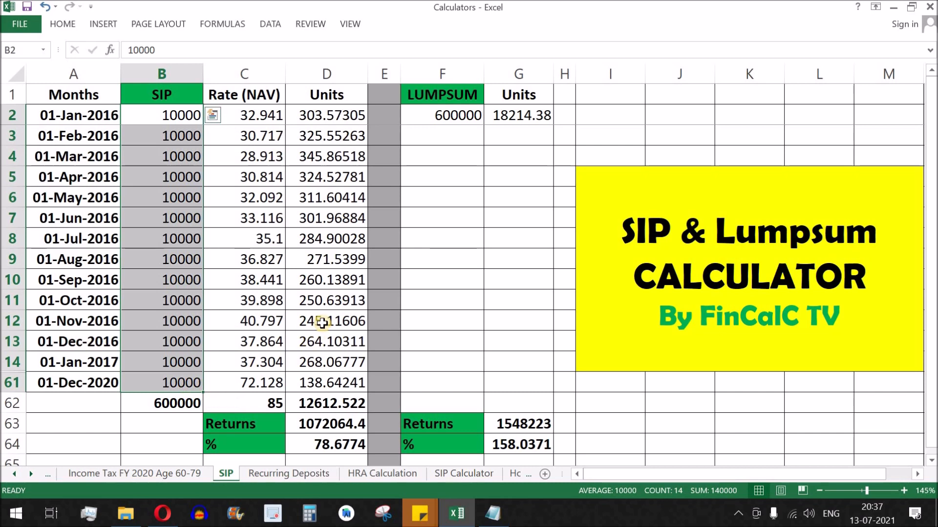
pyautogui.moveTo(246, 425); pyautogui.dragTo(342, 446)
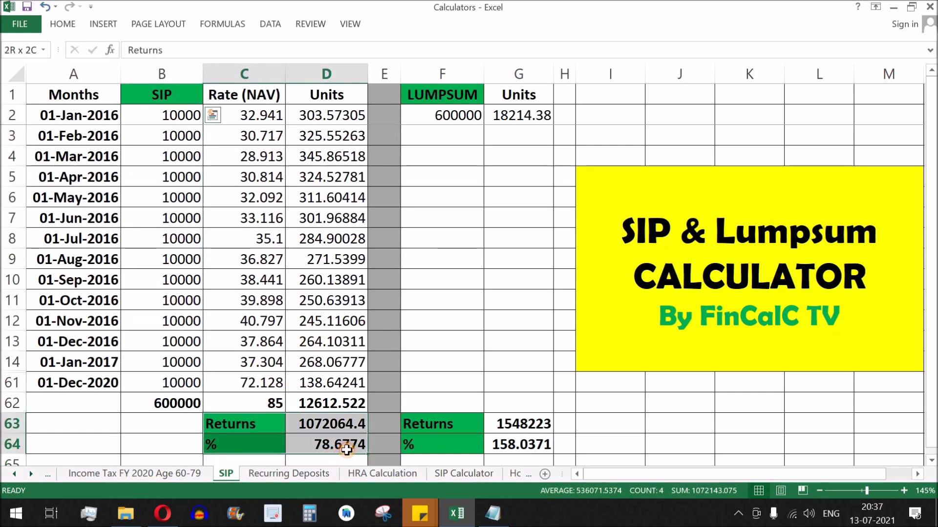
pyautogui.click(452, 115)
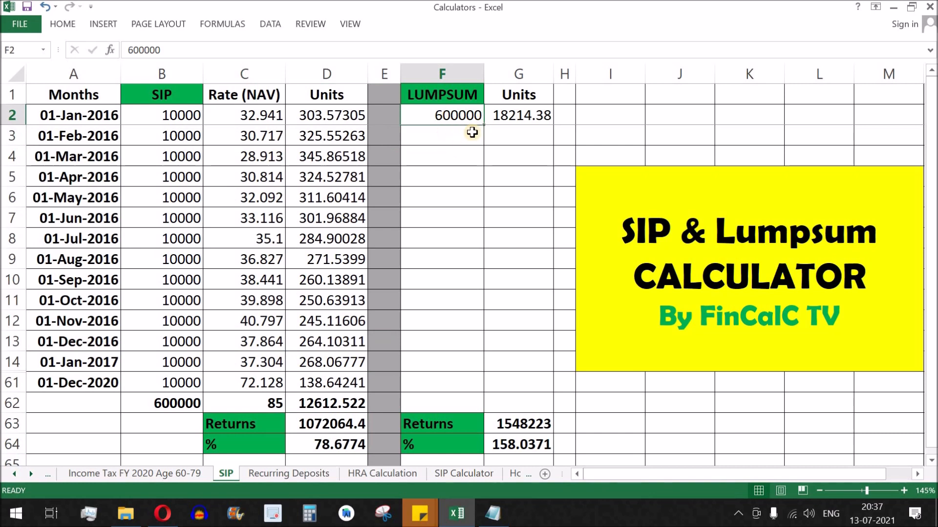
pyautogui.moveTo(516, 113); pyautogui.dragTo(515, 445)
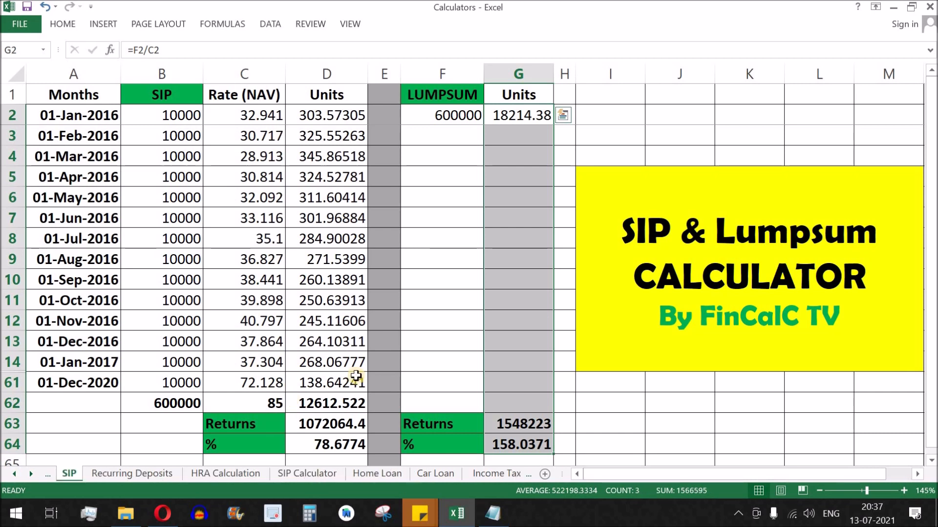
# - Review the EMI, principal and interest columns on the Home Loan and Car Loan sheets
pyautogui.click(386, 476)
pyautogui.click(165, 145)
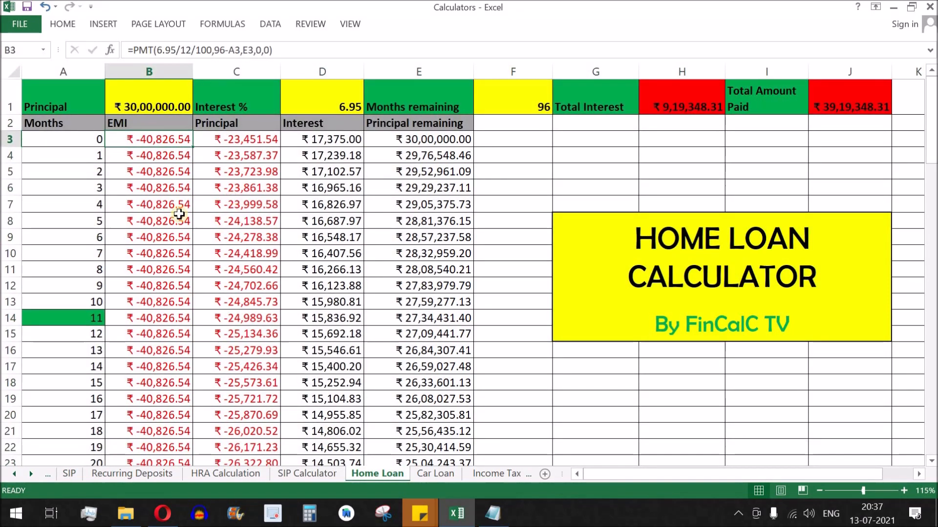
pyautogui.moveTo(153, 128); pyautogui.dragTo(340, 441)
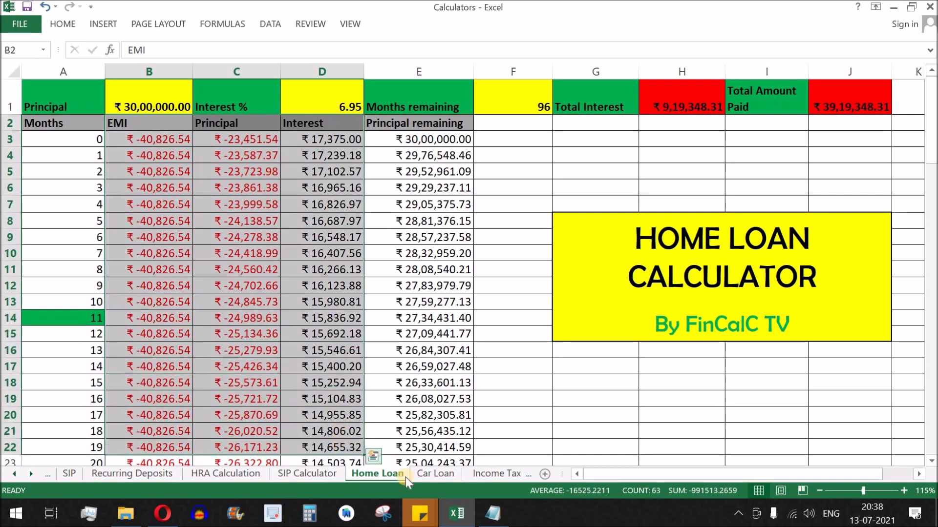
pyautogui.click(435, 474)
pyautogui.moveTo(151, 125); pyautogui.dragTo(382, 340)
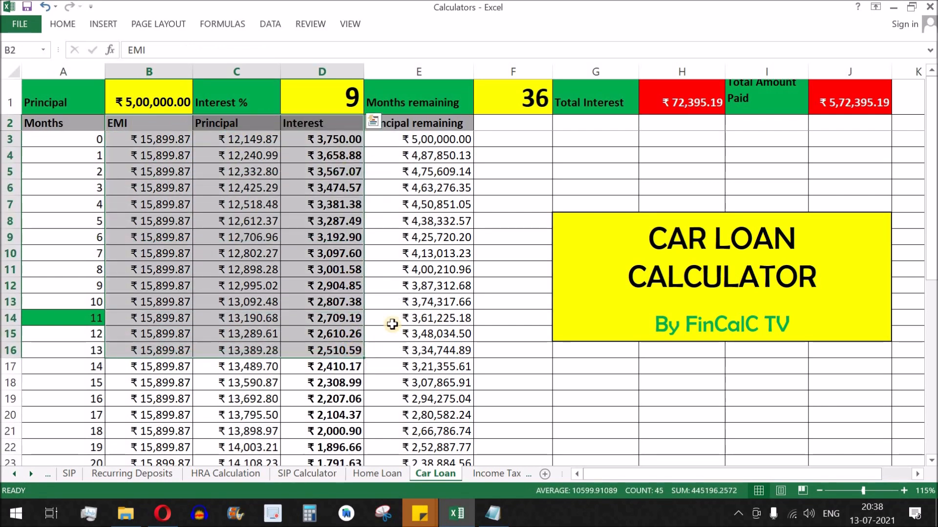
pyautogui.click(338, 142)
pyautogui.moveTo(338, 124); pyautogui.dragTo(347, 433)
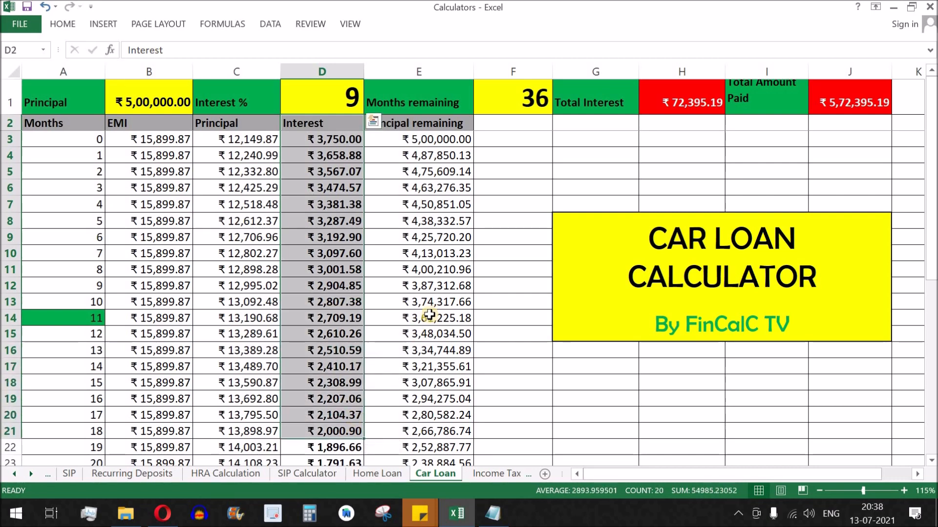
# - Examine the old and new slab calculations on the Income Tax age 0-60 Yrs sheet and the interest and balance on the PPF Calculator sheet
pyautogui.click(31, 474)
pyautogui.click(255, 471)
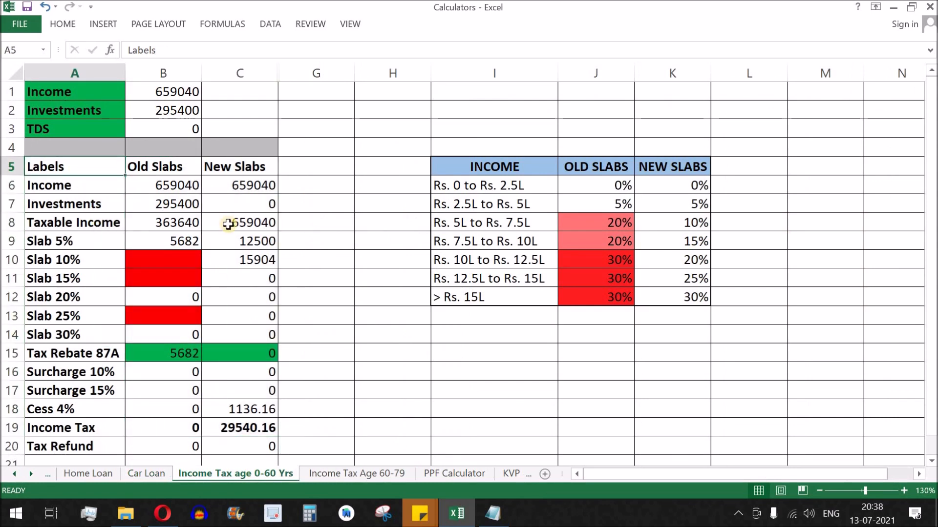
pyautogui.moveTo(154, 166); pyautogui.dragTo(244, 187)
pyautogui.moveTo(252, 238); pyautogui.dragTo(266, 447)
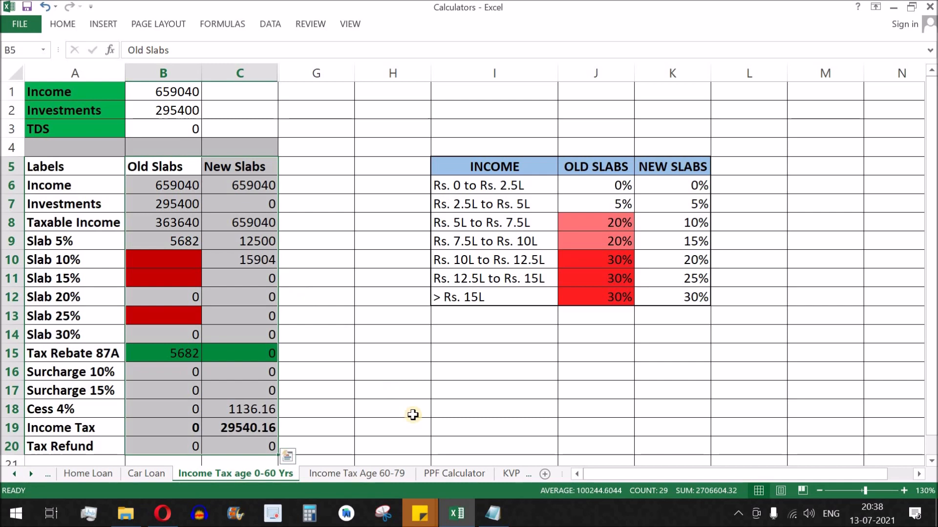
pyautogui.click(460, 474)
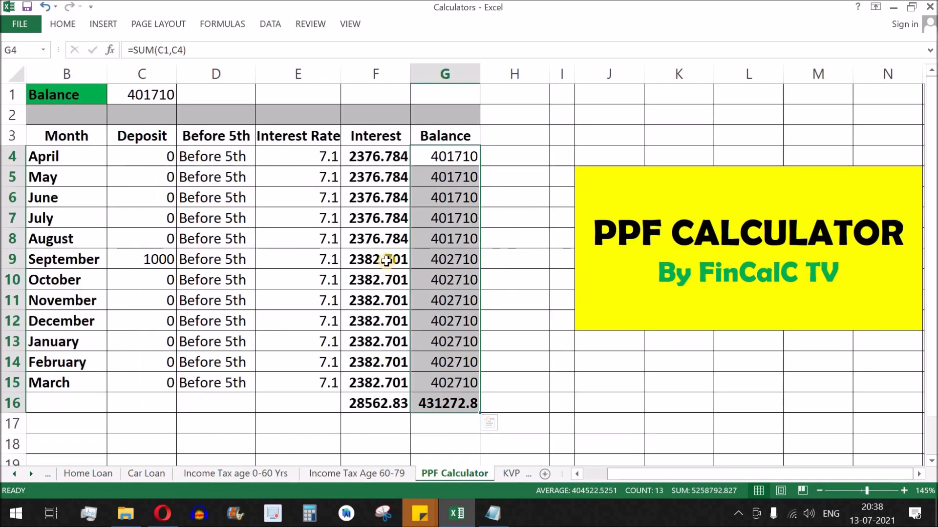
pyautogui.moveTo(382, 166); pyautogui.dragTo(386, 404)
pyautogui.click(458, 405)
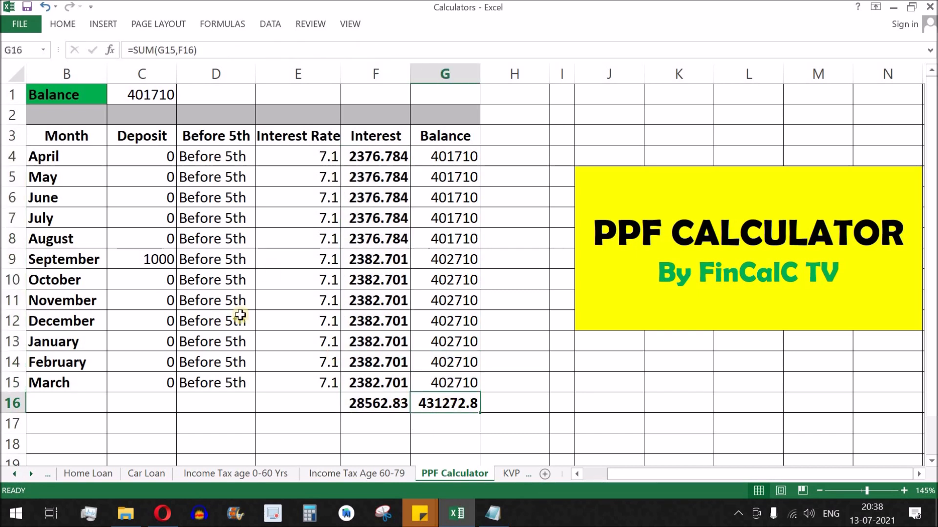
# - Look through the NSC Calculator and SCSS Calculator sheets, and examine the rent, basic salary and HRA inputs on the HRA Calculation sheet
pyautogui.click(97, 473)
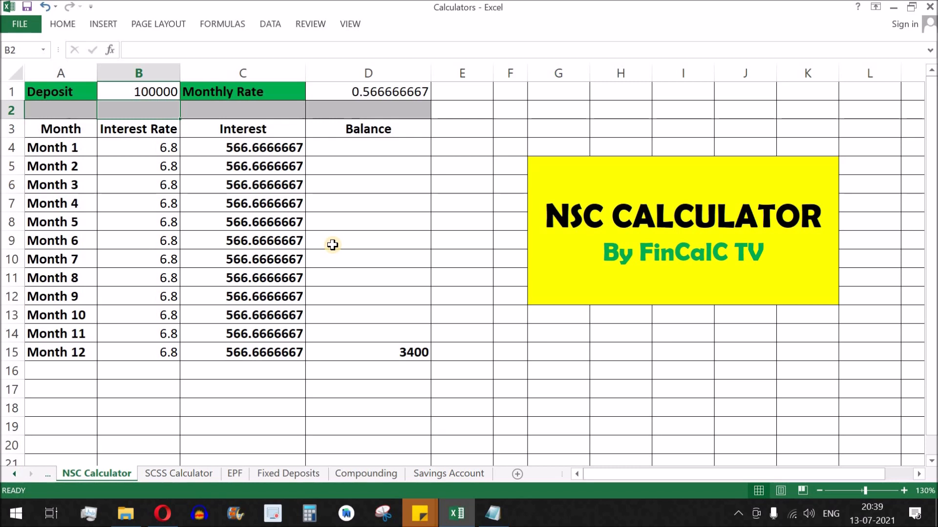
pyautogui.click(176, 473)
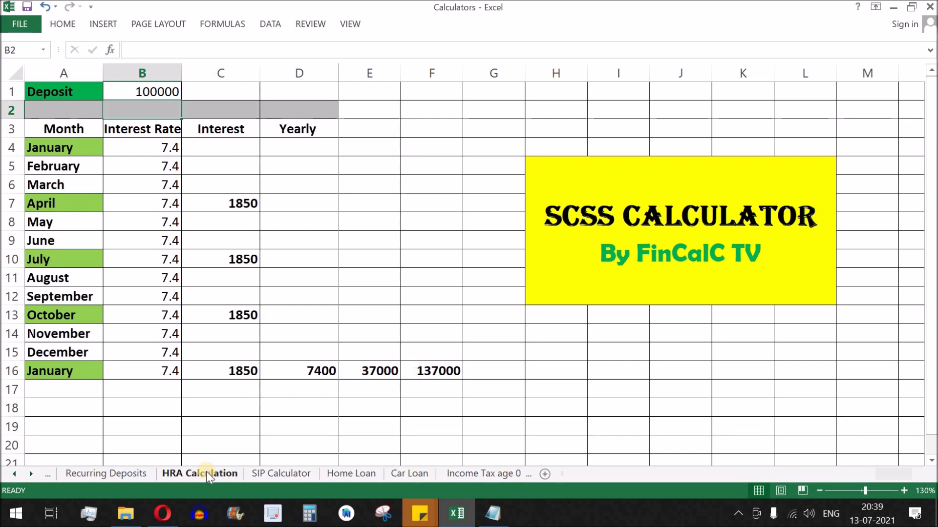
pyautogui.click(206, 473)
pyautogui.click(278, 233)
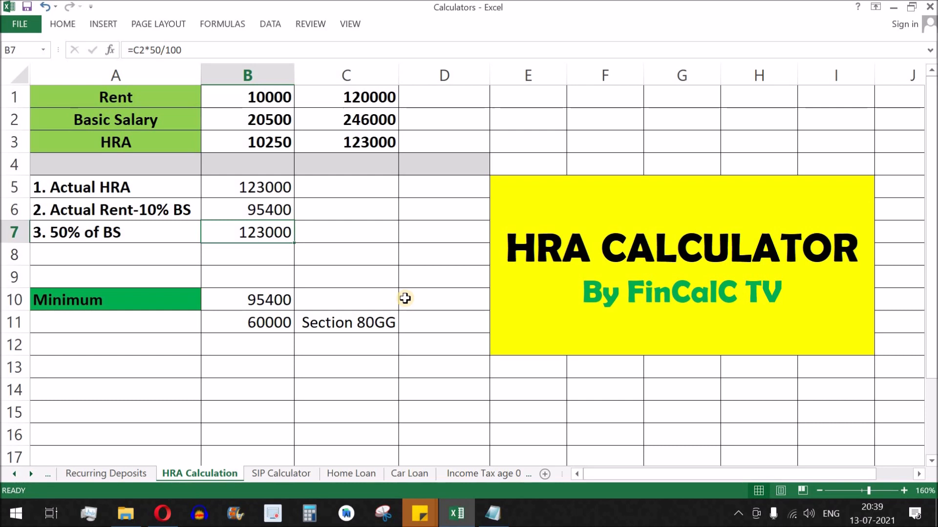
pyautogui.moveTo(125, 96); pyautogui.dragTo(367, 144)
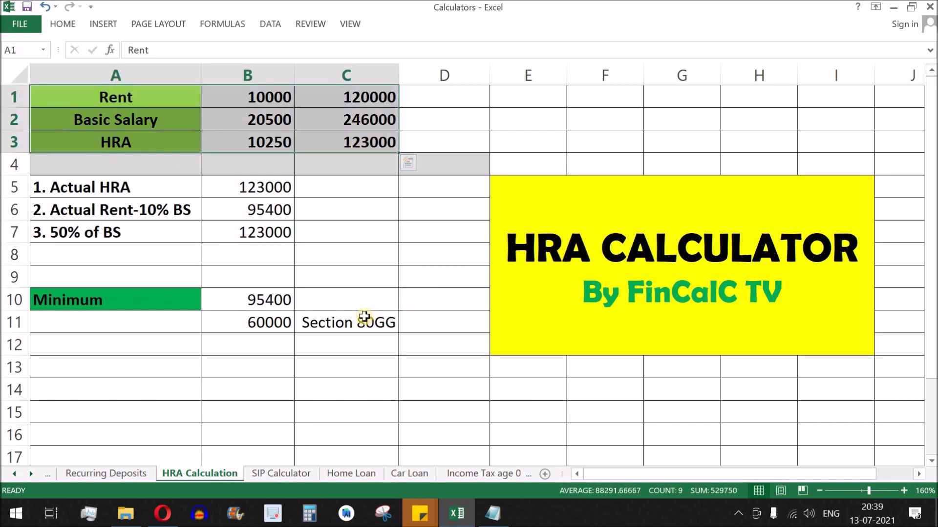